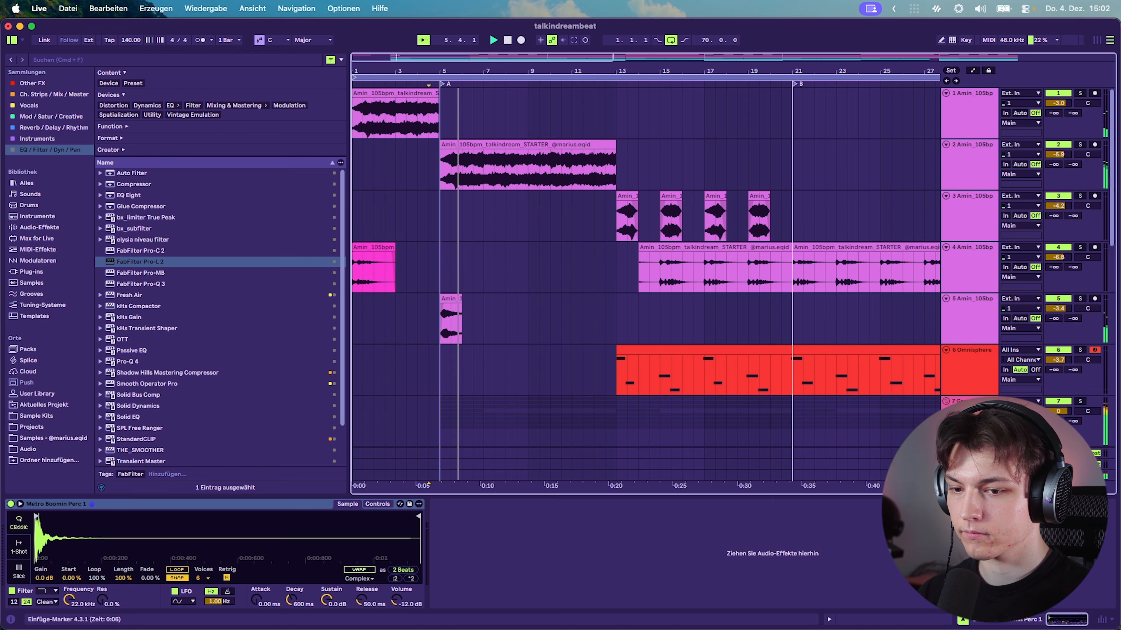
key("h")
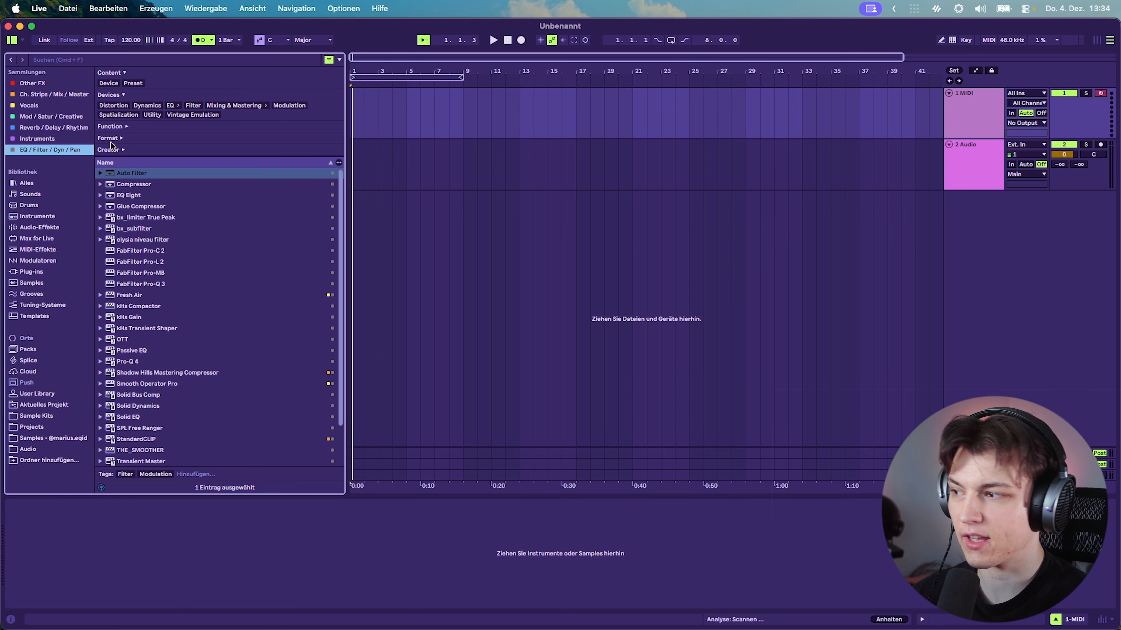
Load Omnisphere from the Instruments collection onto the MIDI track and set its patch directory to Ambient Dreams.
left_click(45, 139)
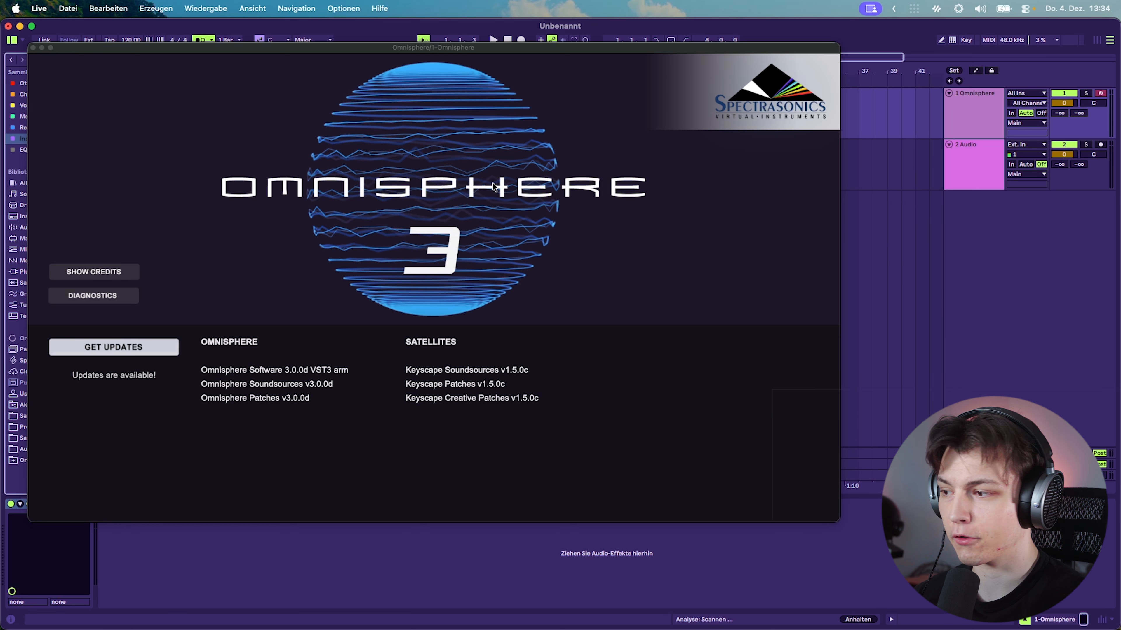
left_click(494, 187)
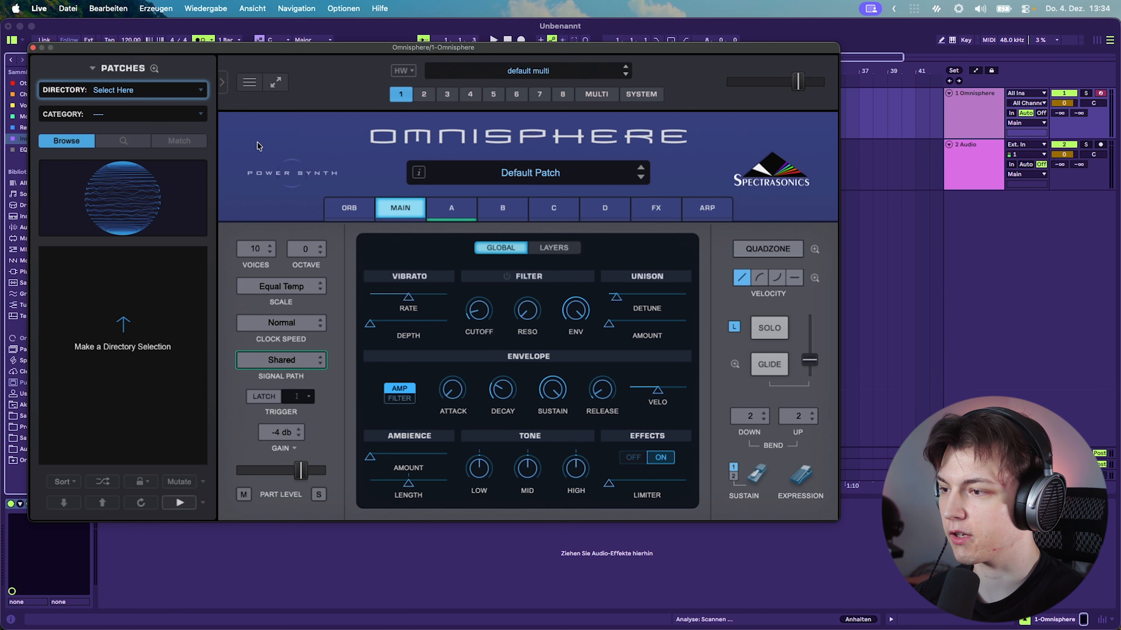
left_click(171, 93)
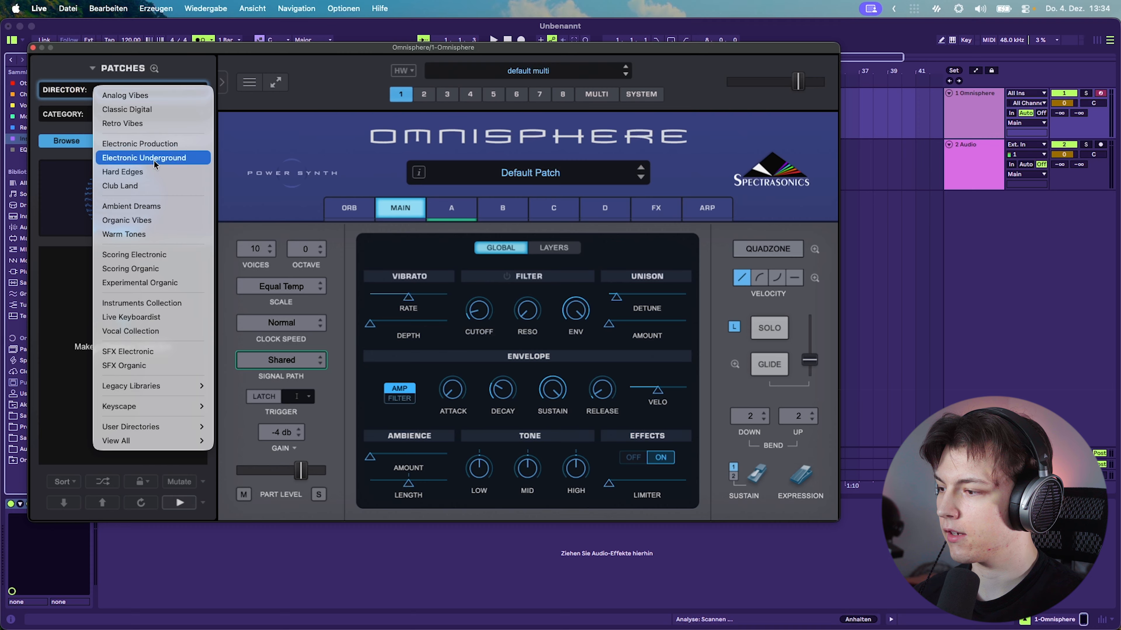
left_click(158, 206)
left_click(111, 148)
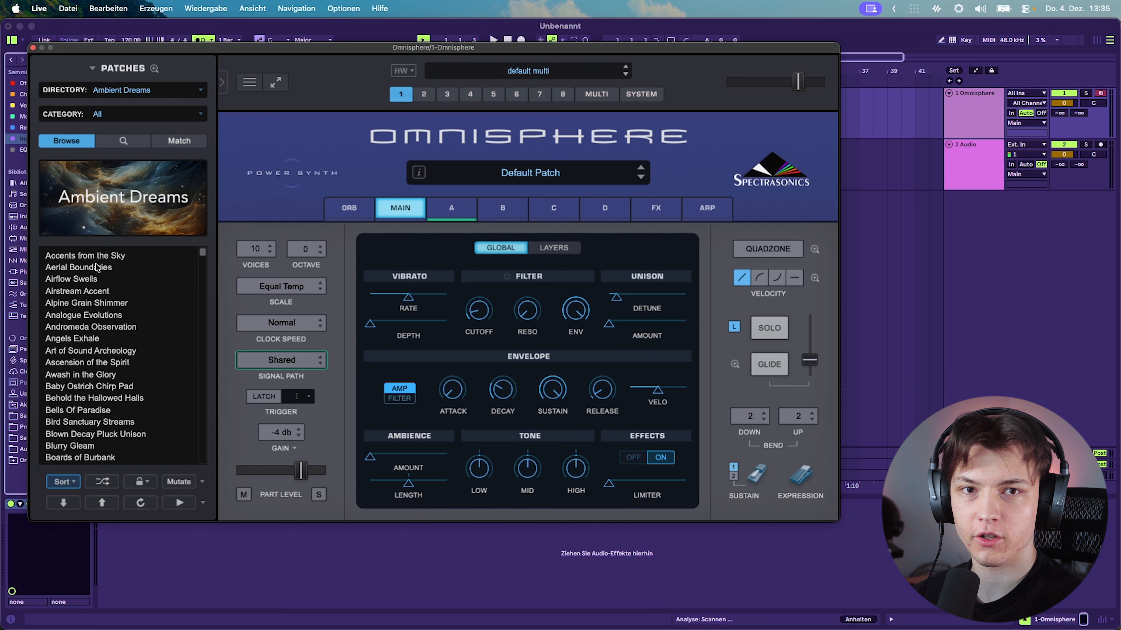
Audition Airstream Accent, shuffle the patch list and load the Symphony of Harmonia patch.
left_click(90, 290)
left_click(102, 482)
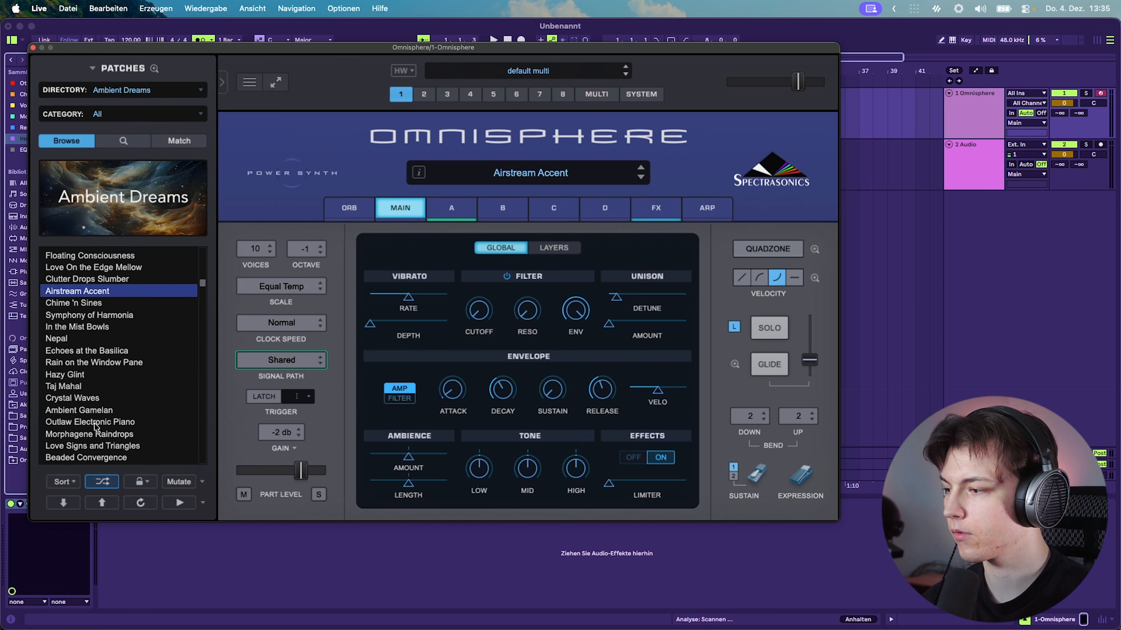
left_click(141, 314)
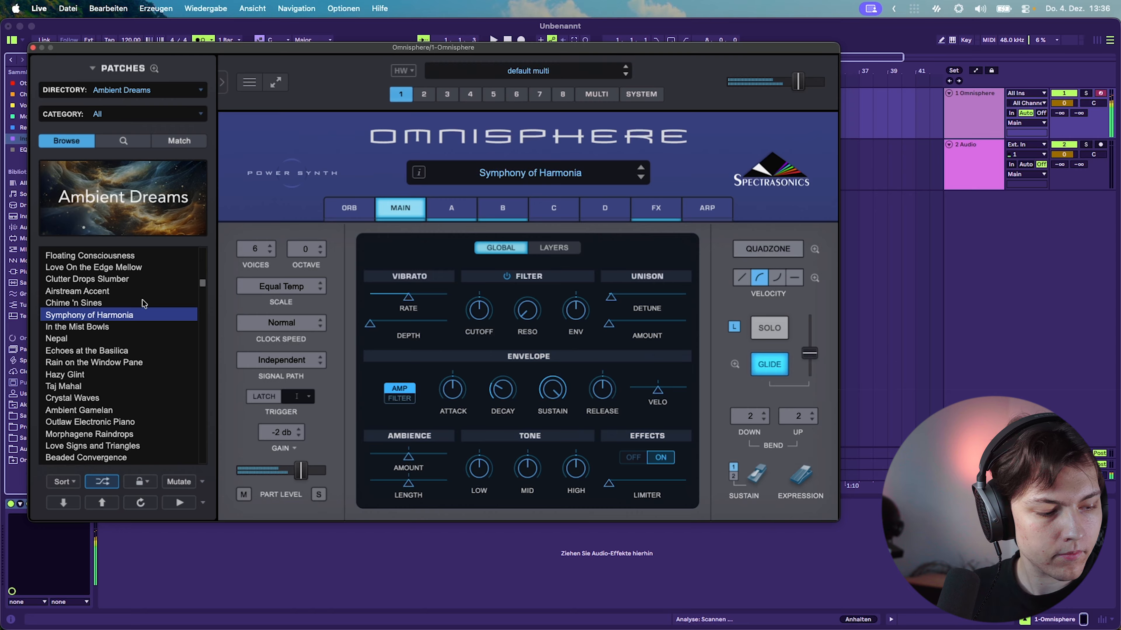
Capture the played chords as a MIDI clip and shift the second chord to bar 3 and the third to bar 5.
left_click_drag(613, 51, 0, 145)
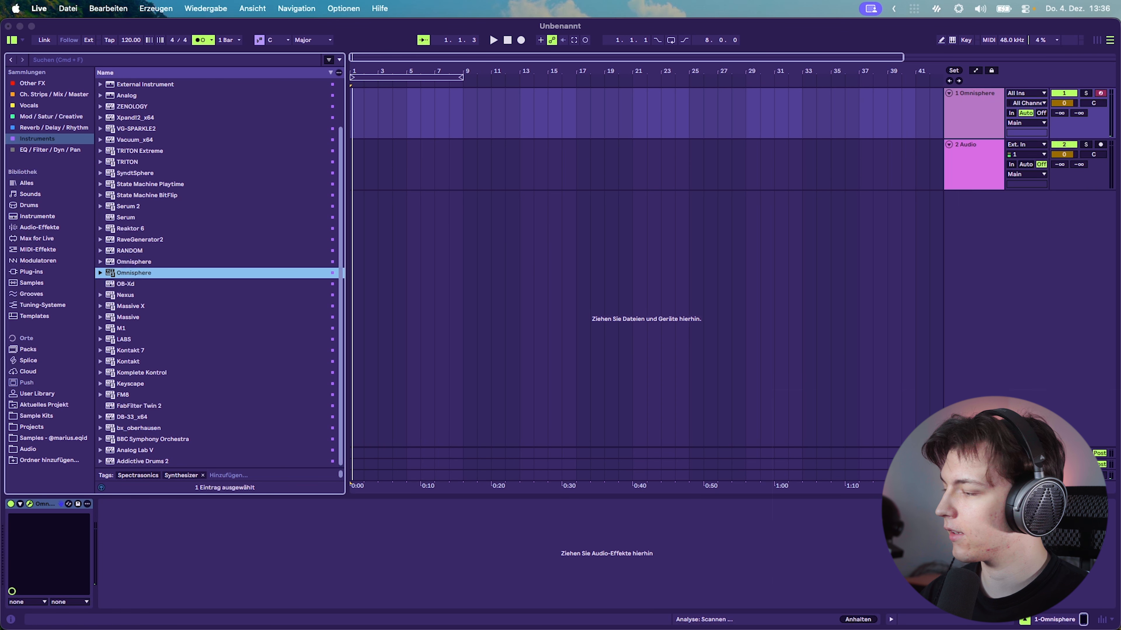
left_click(574, 40)
left_click_drag(433, 511, 485, 398)
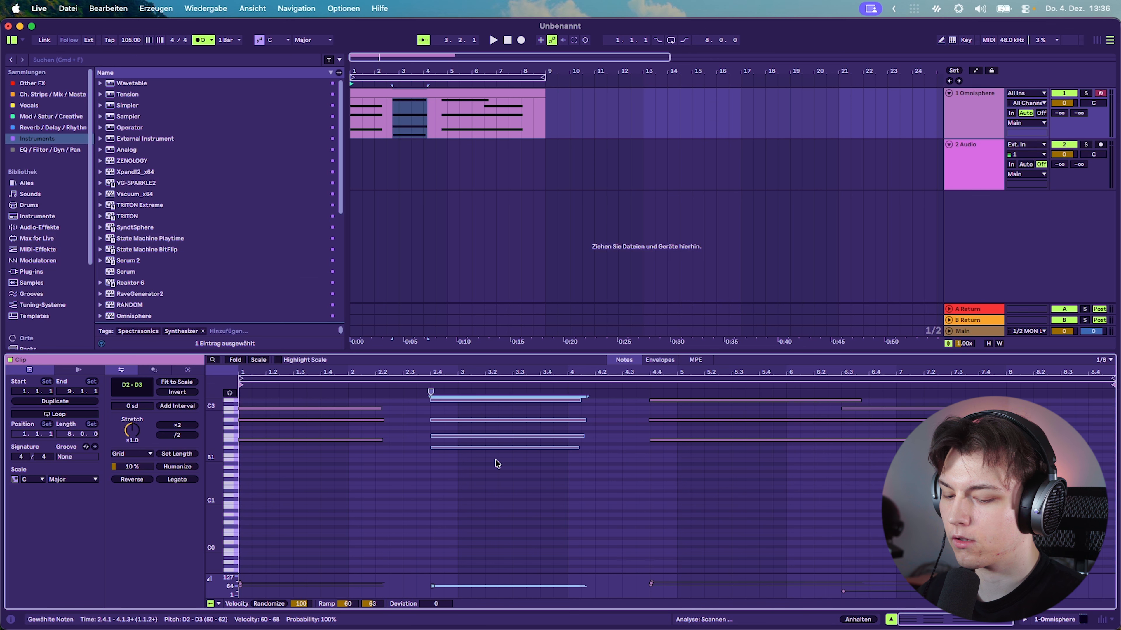
key("Right")
key("Right")
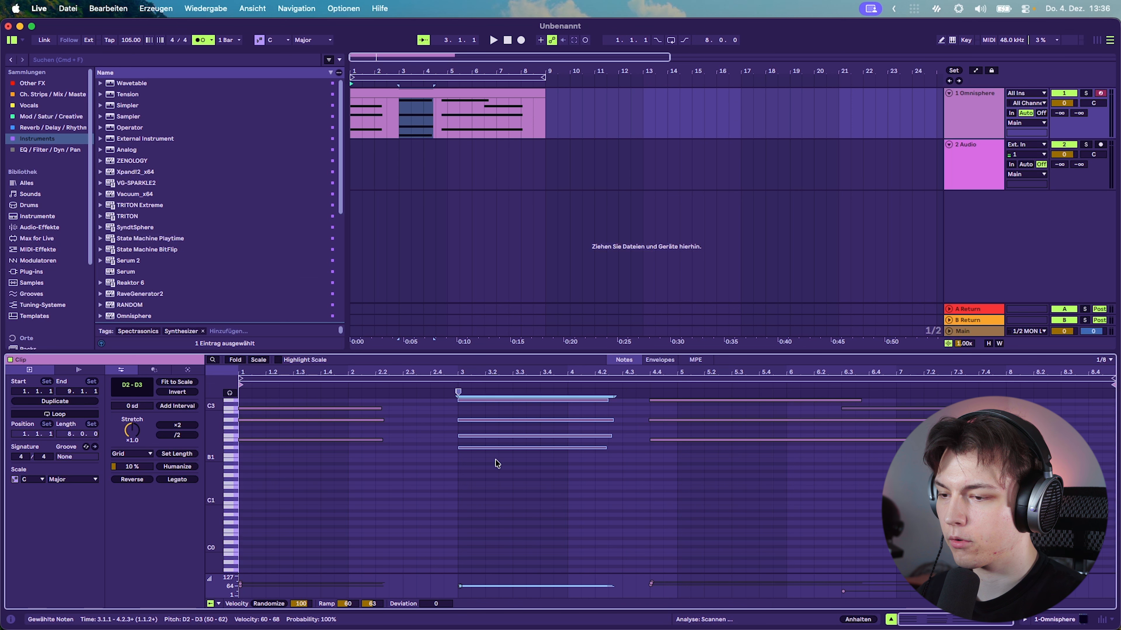
left_click_drag(695, 445, 702, 395)
key("Right")
key("Right")
Apply Legato to all notes in the Omnisphere clip so each chord extends to the next one.
key("super+a")
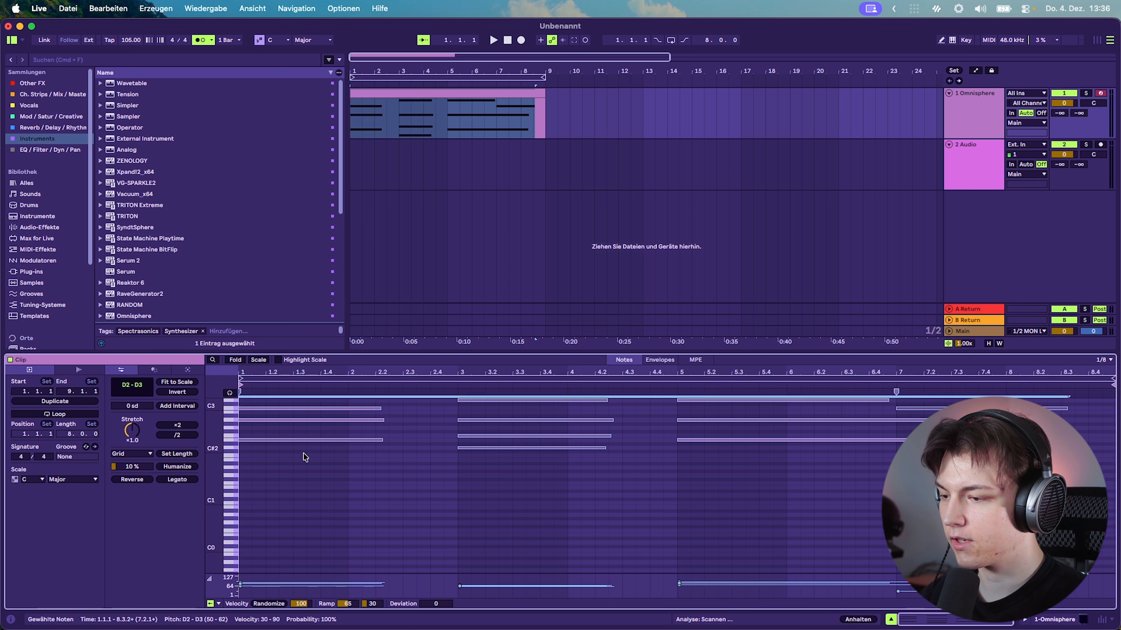
left_click(187, 480)
left_click(417, 508)
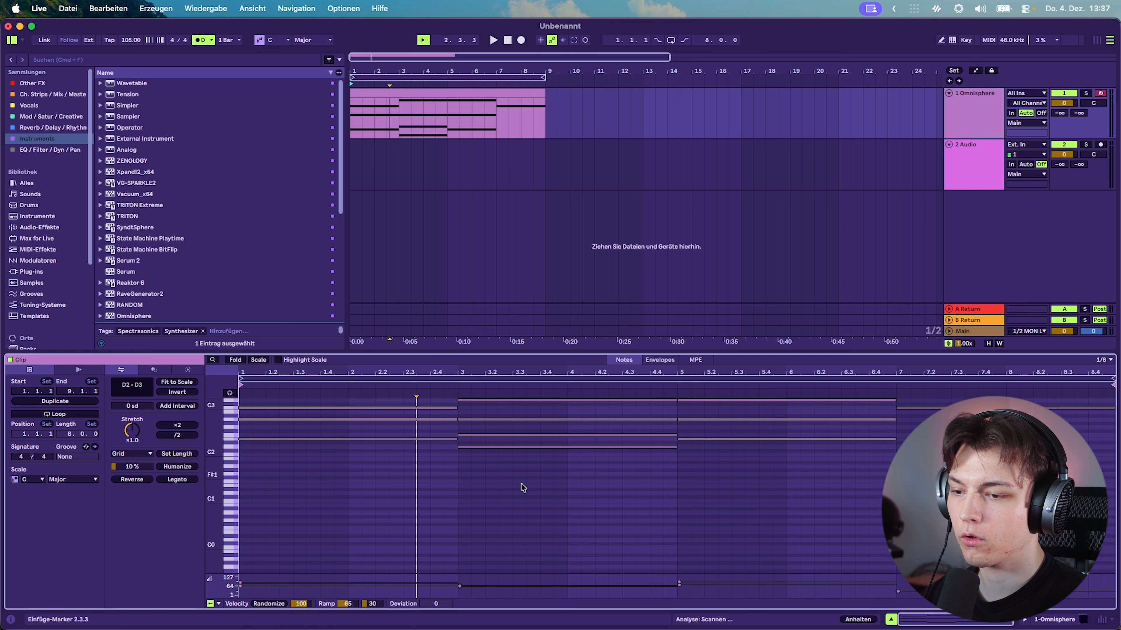
Fold the note editor to the used pitches and mark the first, second and third chords in turn.
left_click(237, 362)
left_click_drag(438, 513, 426, 410)
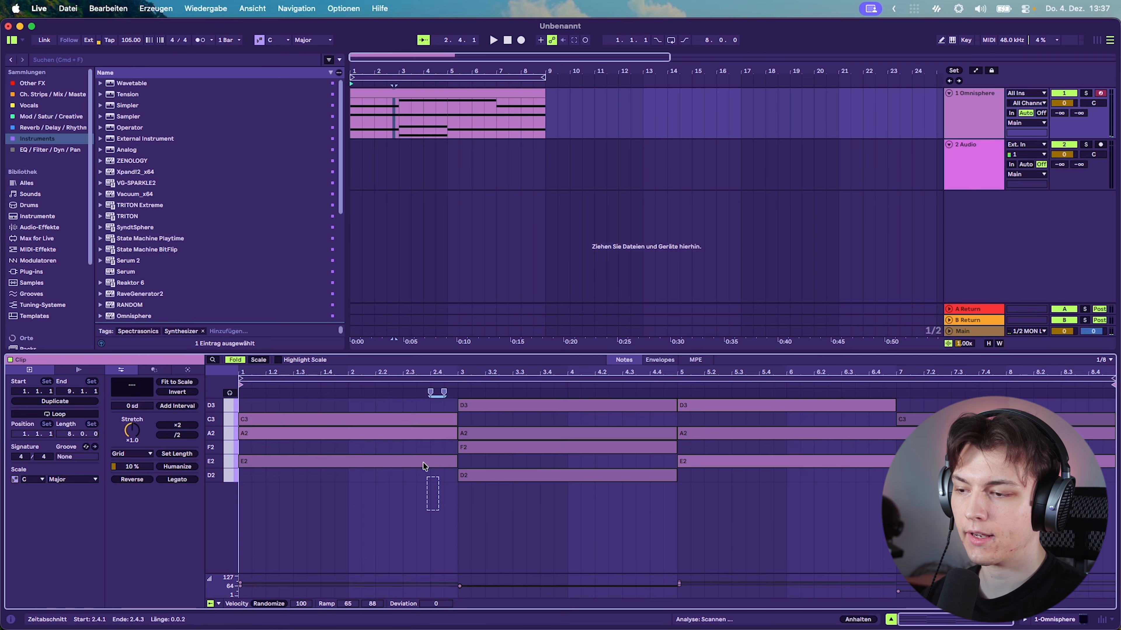
left_click_drag(543, 513, 524, 400)
left_click_drag(730, 507, 721, 391)
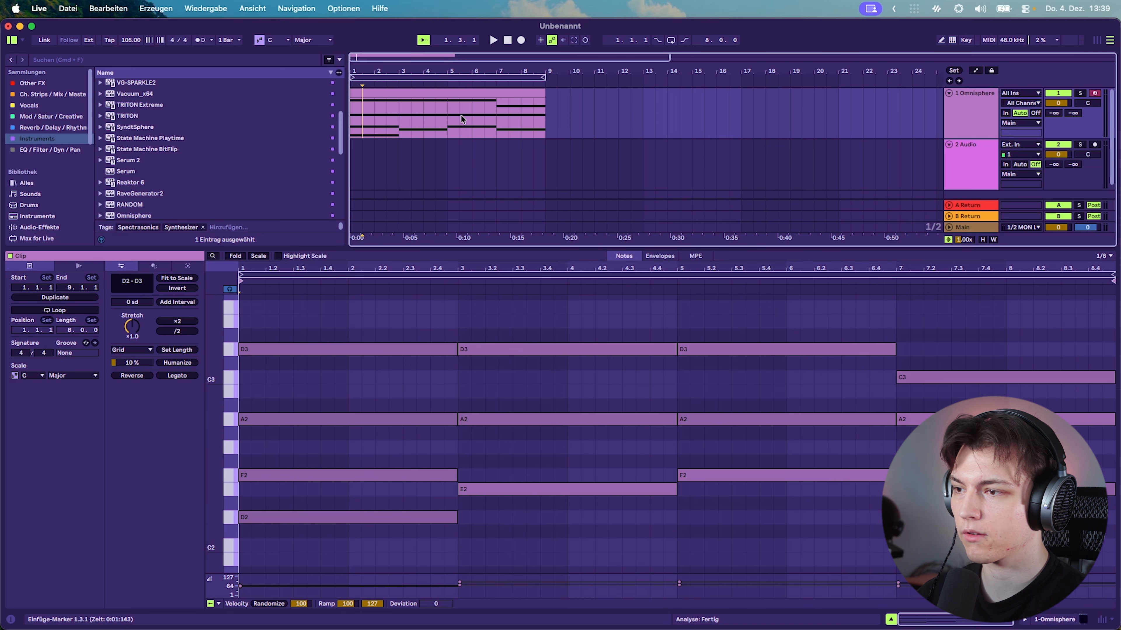
Delete the 2 Audio track and load Analog Lab V from the Instruments collection on a new track.
left_click(971, 168)
key("Delete")
left_click(46, 129)
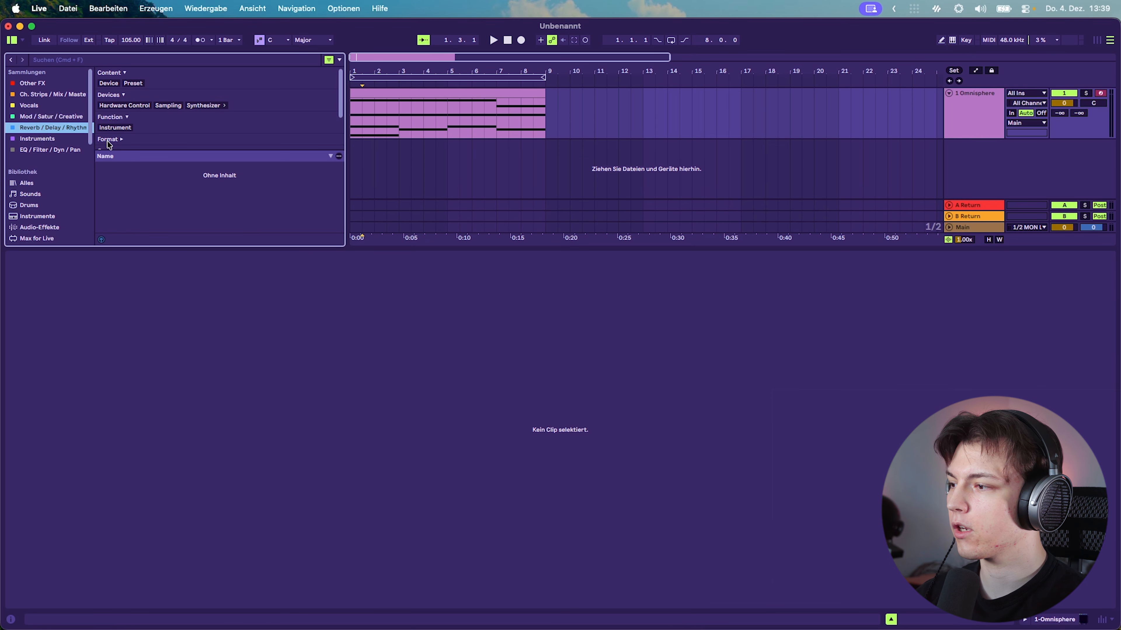
key("Down")
scroll(145, 159, "down", 3)
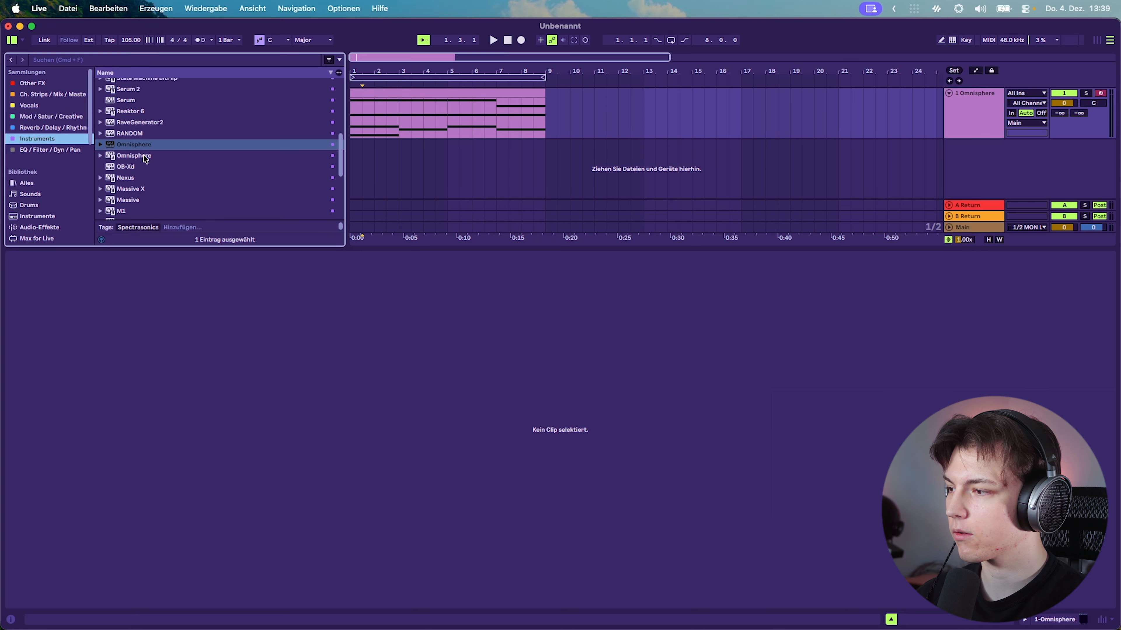
scroll(145, 159, "down", 5)
scroll(147, 179, "down", 5)
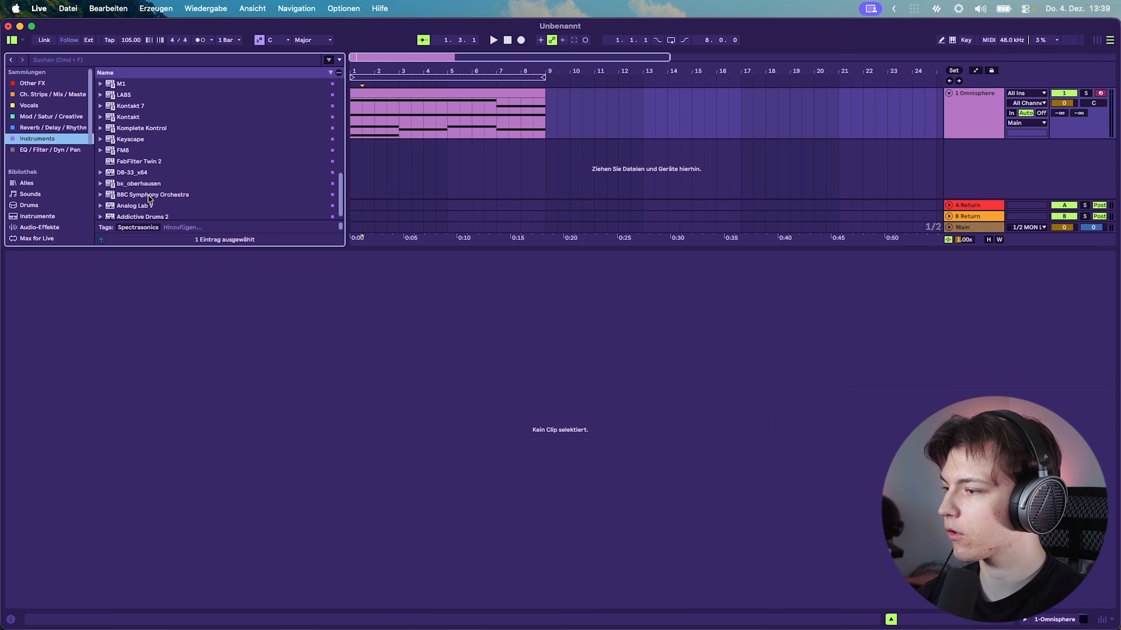
left_click(151, 207)
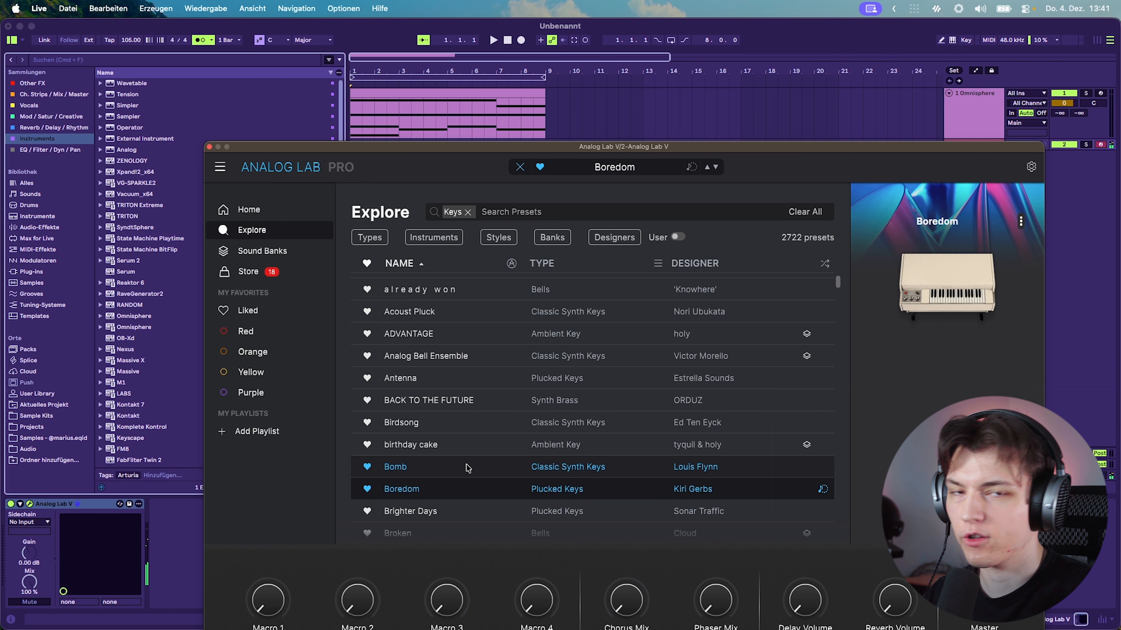
Record an eight-bar melody on the Analog Lab V track using the Boredom preset.
key("F9")
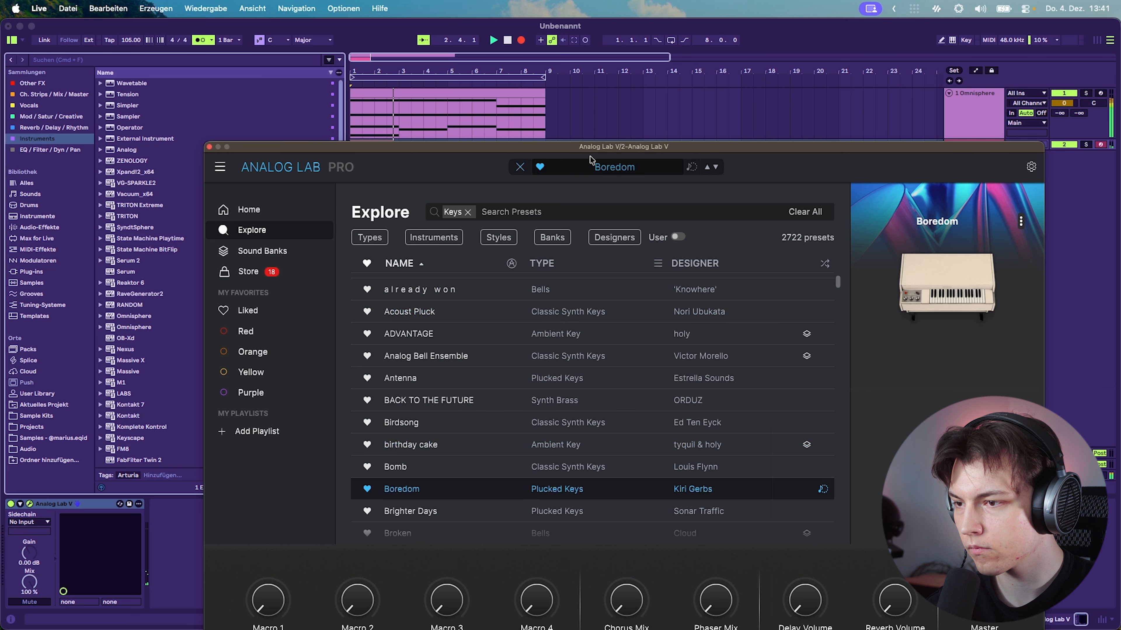
left_click_drag(593, 147, 577, 265)
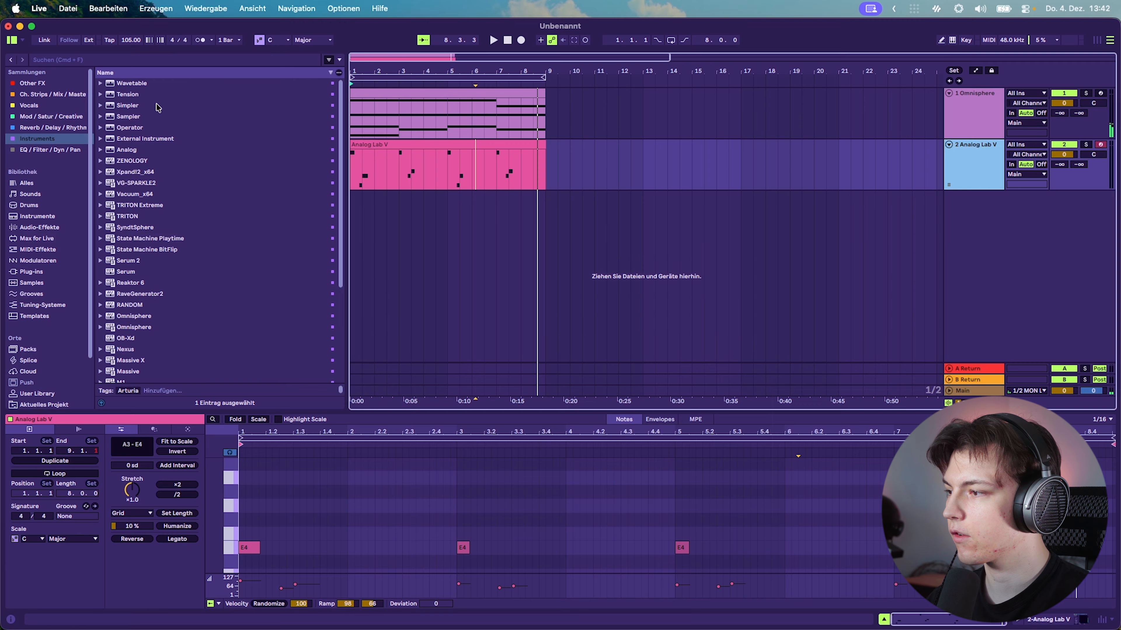
Add ValhallaVintageVerb to the Analog Lab V track and set its mix to 14.4 %.
left_click(11, 128)
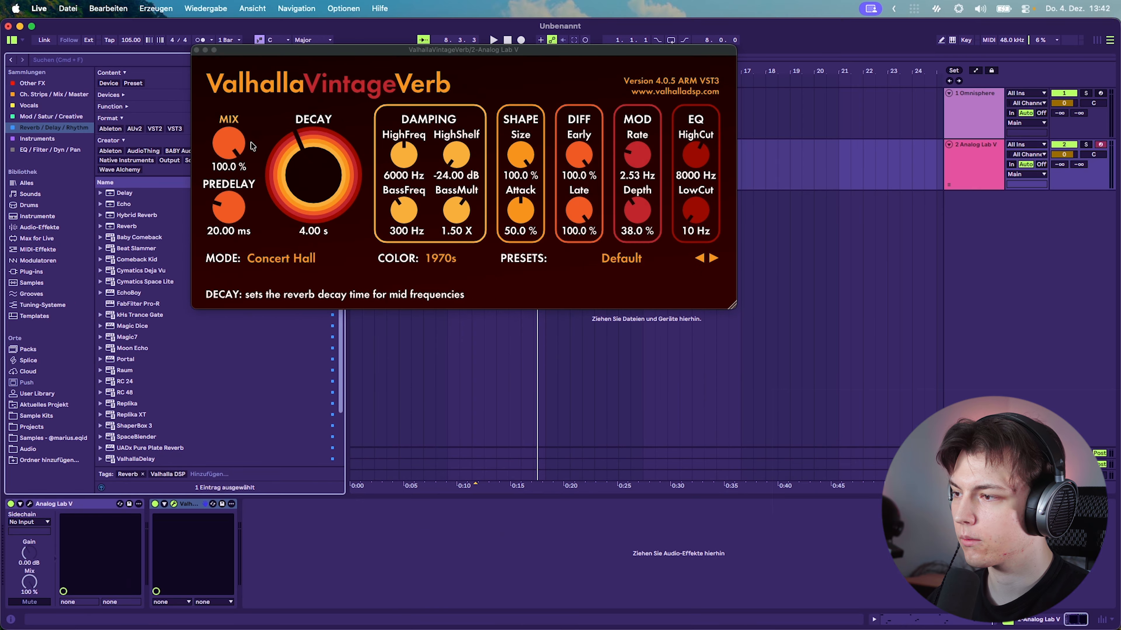
left_click_drag(229, 142, 229, 150)
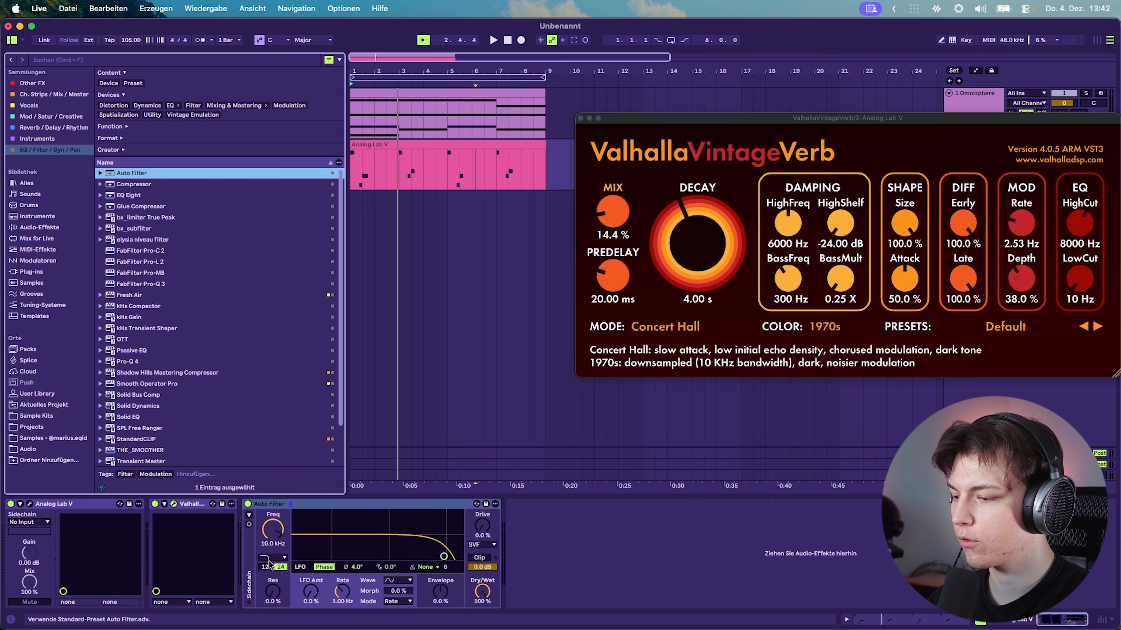
Set the Auto Filter on the Analog Lab V track to High-pass with a frequency of 348 Hz.
left_click(269, 560)
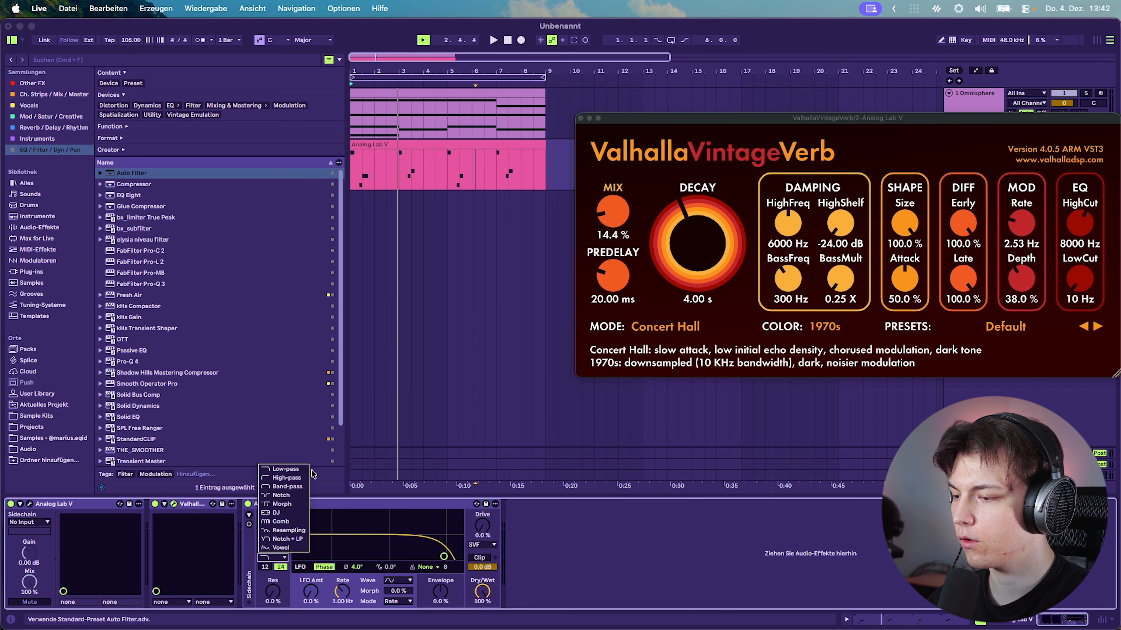
left_click(287, 478)
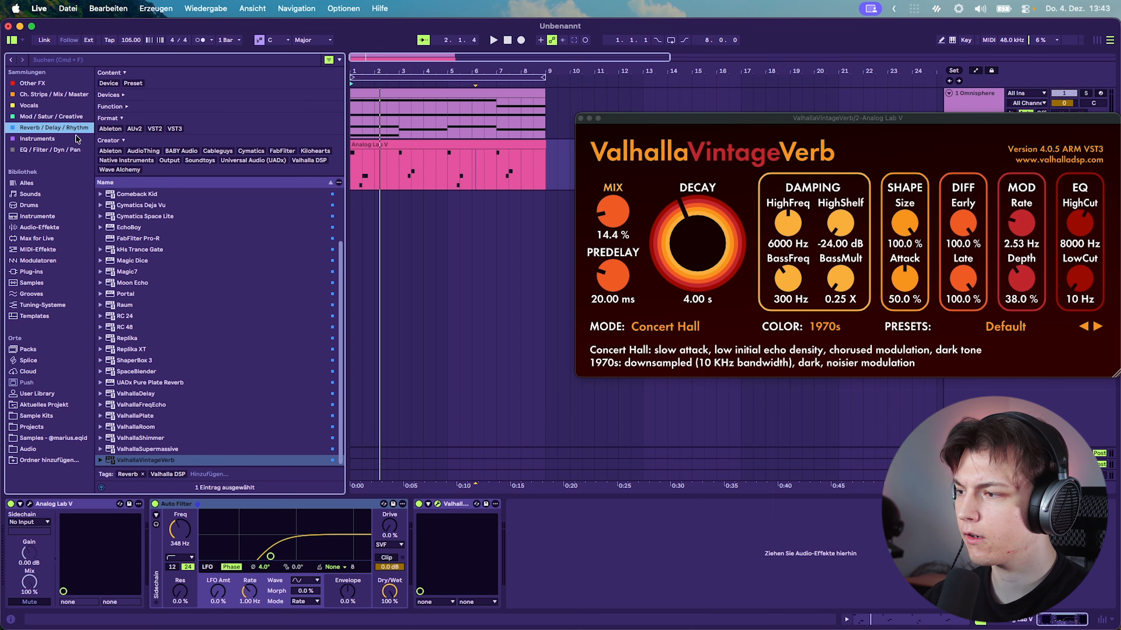
Search the browser for "crys" and insert Crystallizer between the Auto Filter and ValhallaVintageVerb.
left_click(71, 116)
left_click(135, 62)
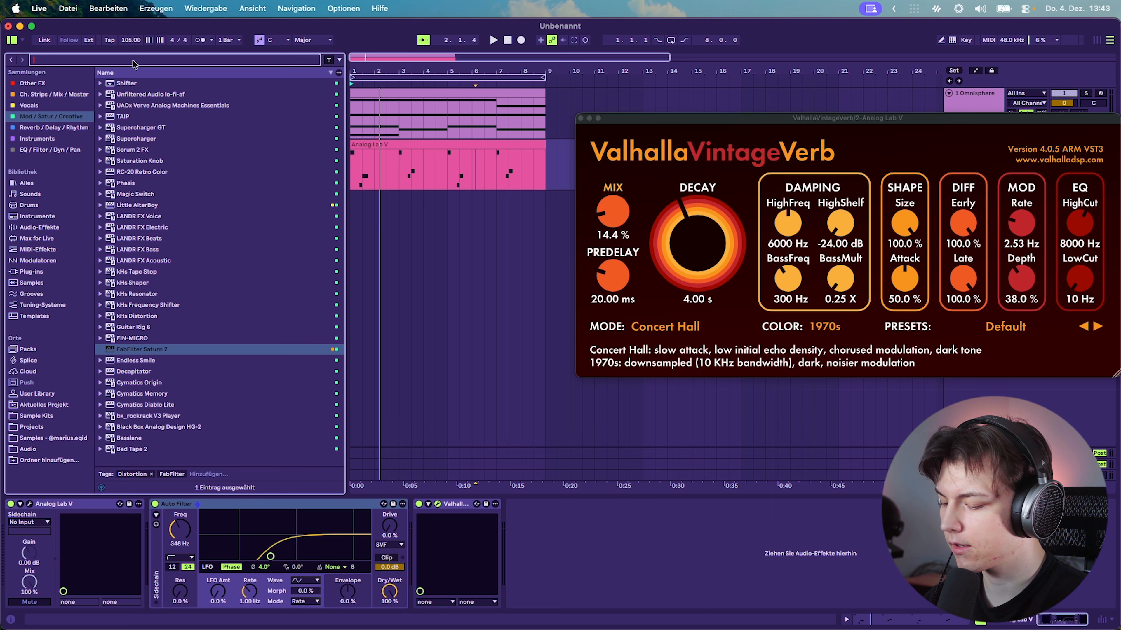
type("crys")
left_click_drag(133, 173, 418, 533)
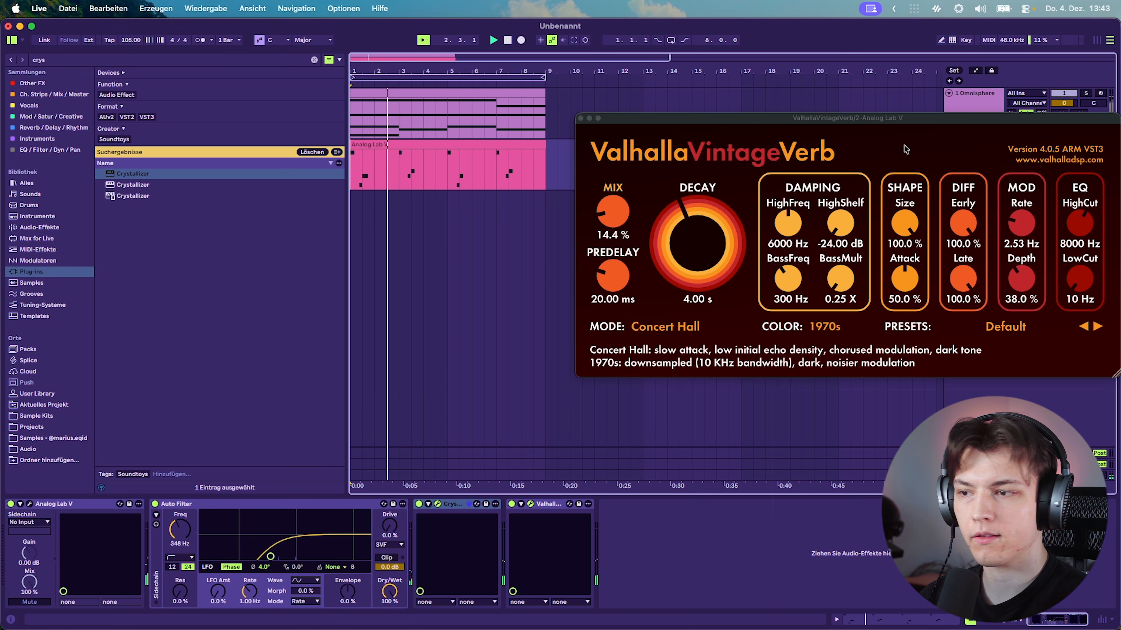
Stop playback, rearrange the Crystallizer and ValhallaVintageVerb windows, and play the melody from the start of the arrangement.
key("space")
left_click_drag(682, 117, 699, 354)
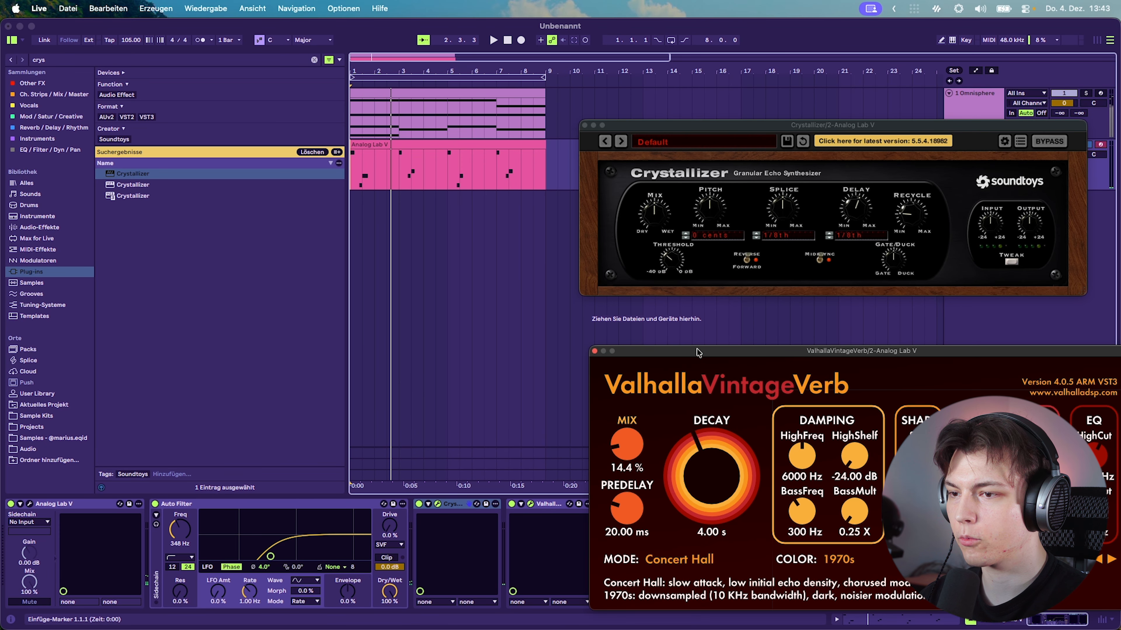
left_click_drag(751, 128, 468, 230)
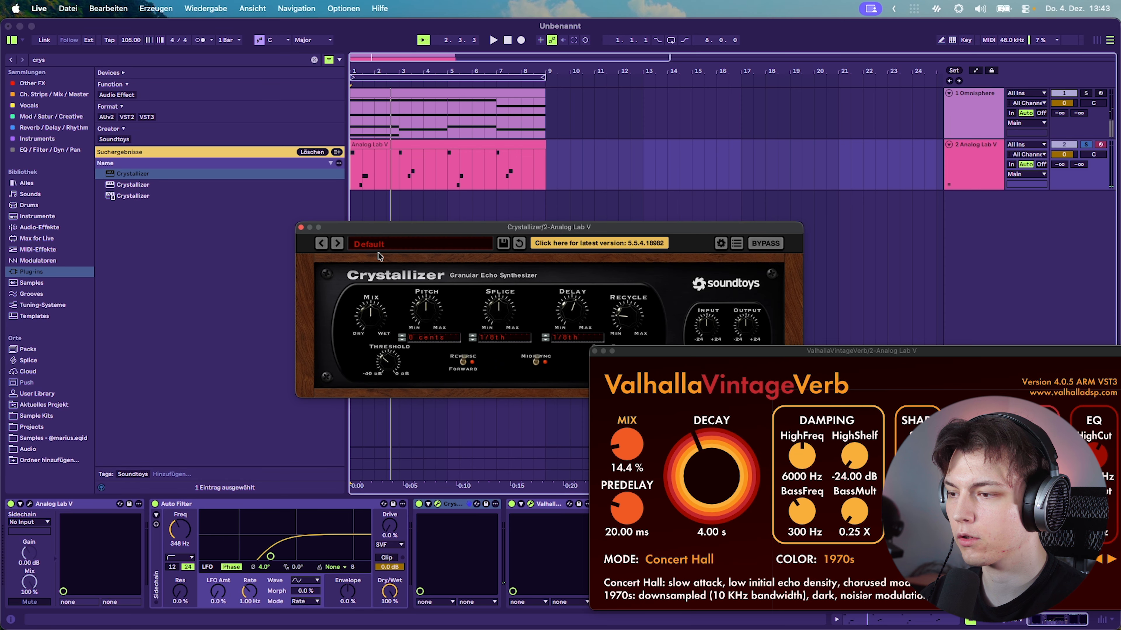
left_click(352, 185)
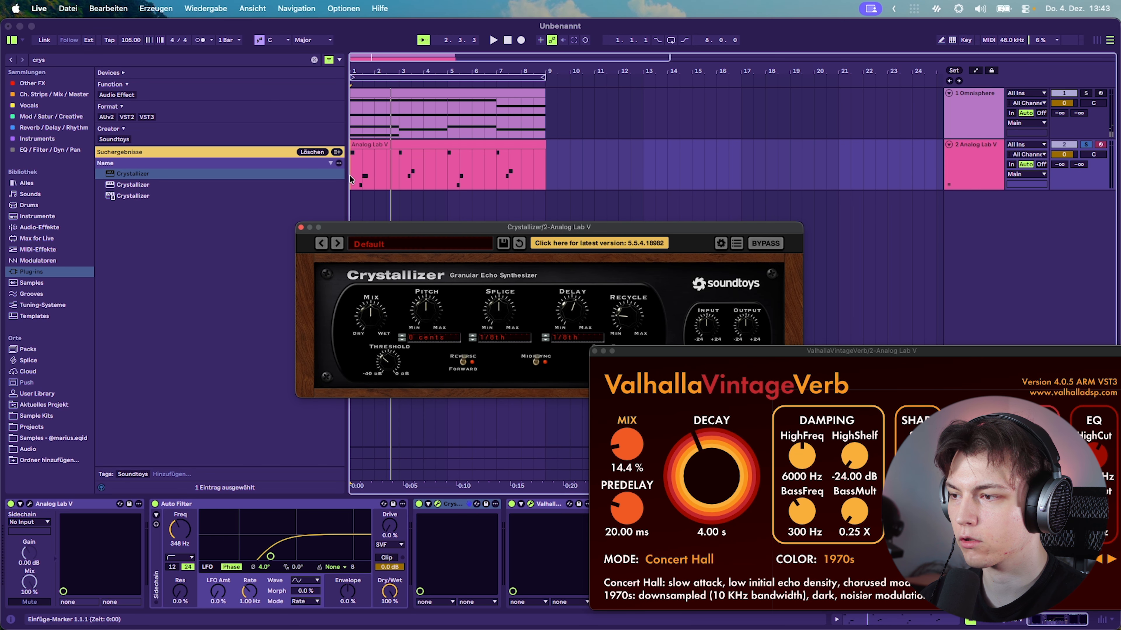
key("space")
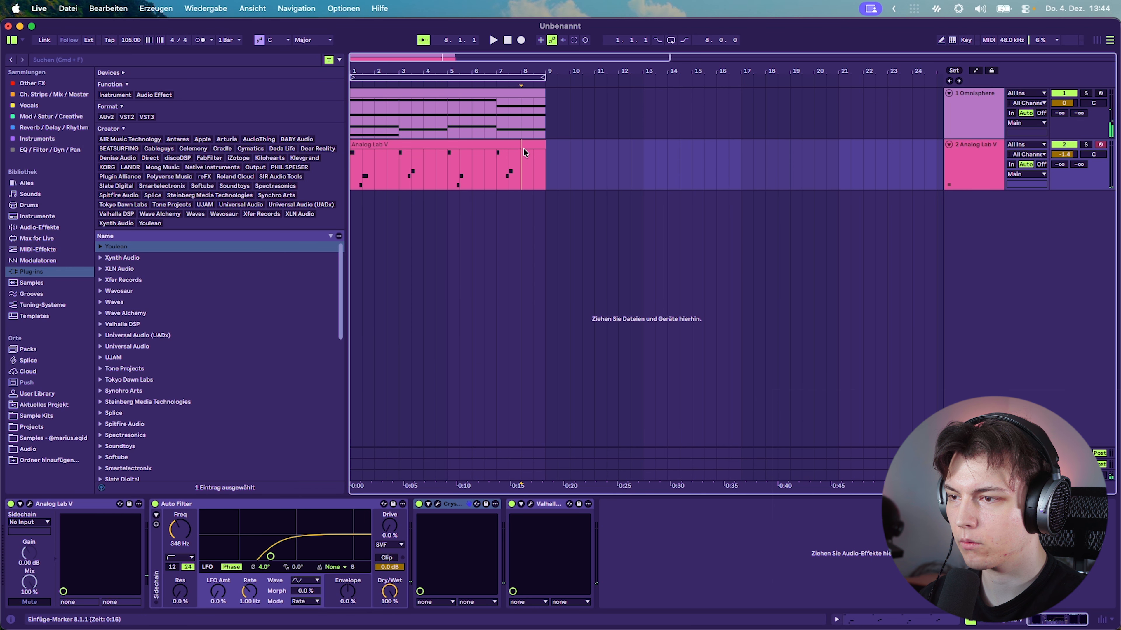
Bounce the Analog Lab V clip to a new audio track.
right_click(524, 152)
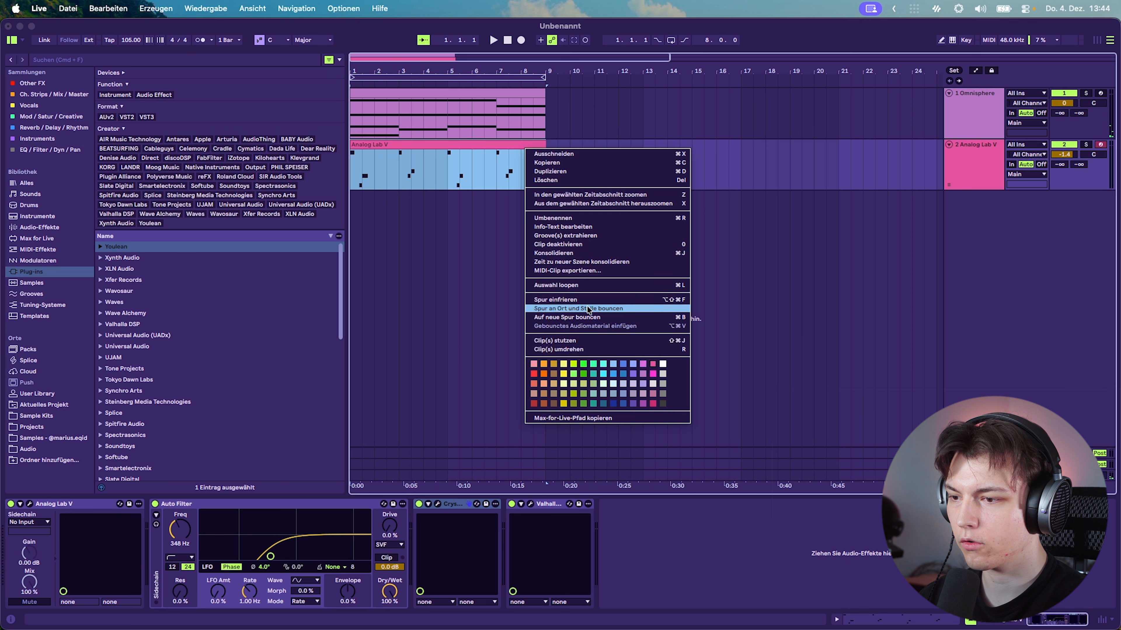
left_click(411, 300)
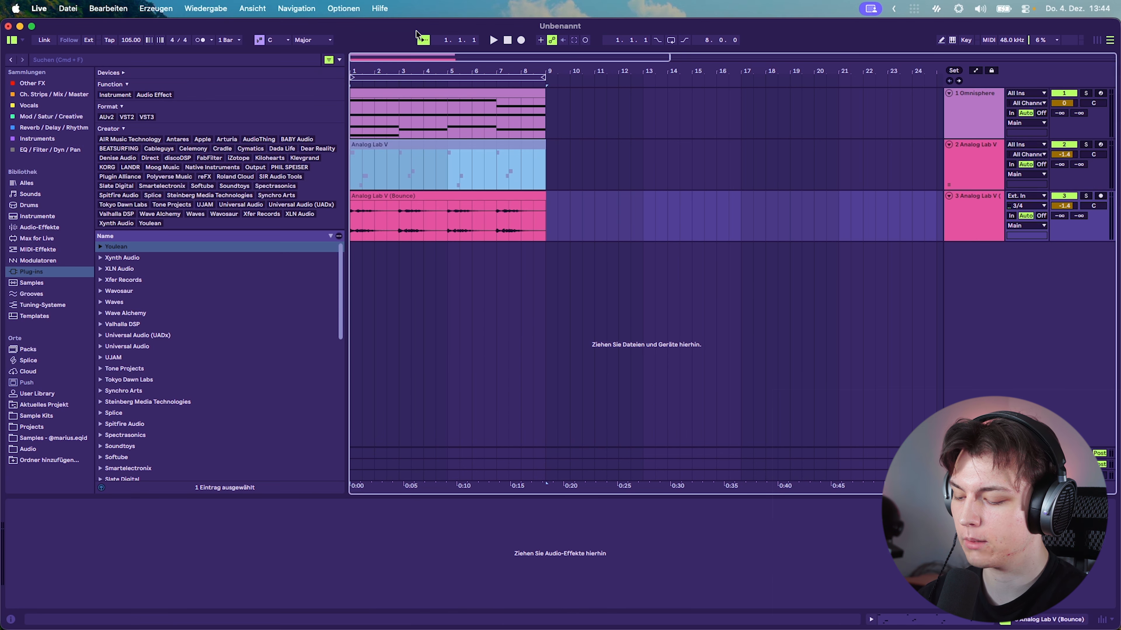
Transpose the bounced Analog Lab V clip up 12 semitones and set its warp mode to Complex Pro.
left_click(447, 195)
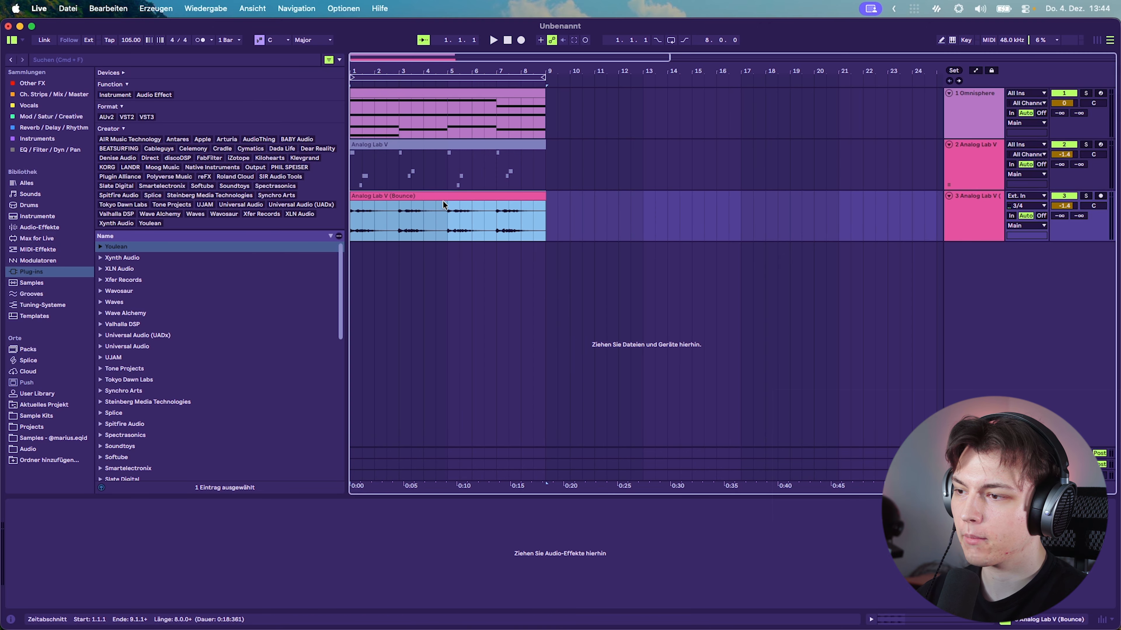
double_click(413, 201)
left_click_drag(177, 539, 176, 507)
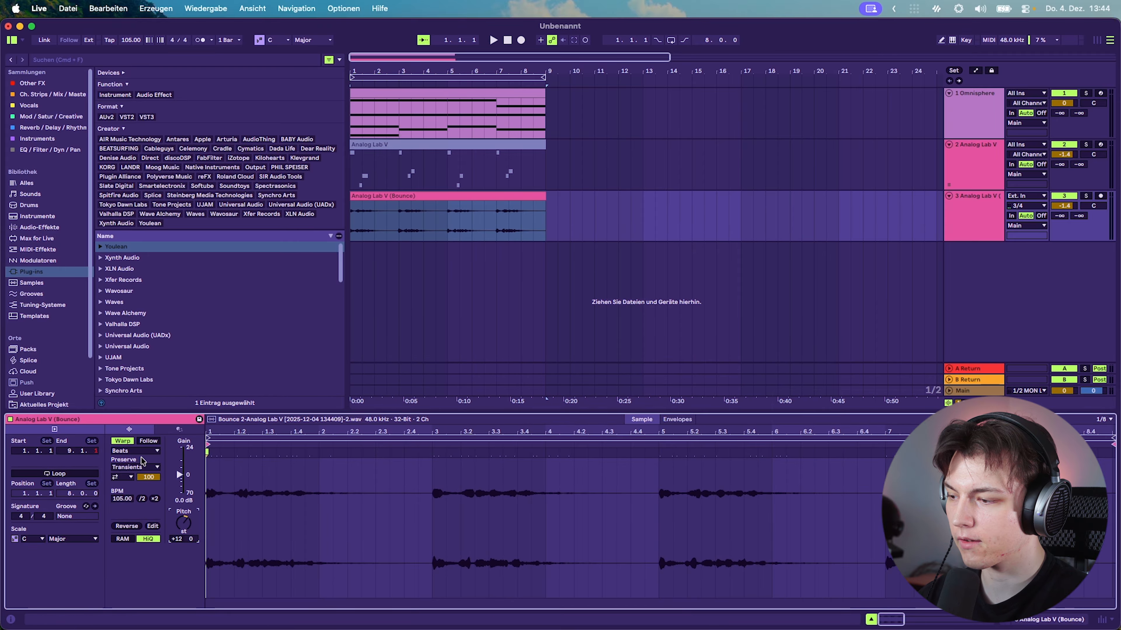
left_click(141, 452)
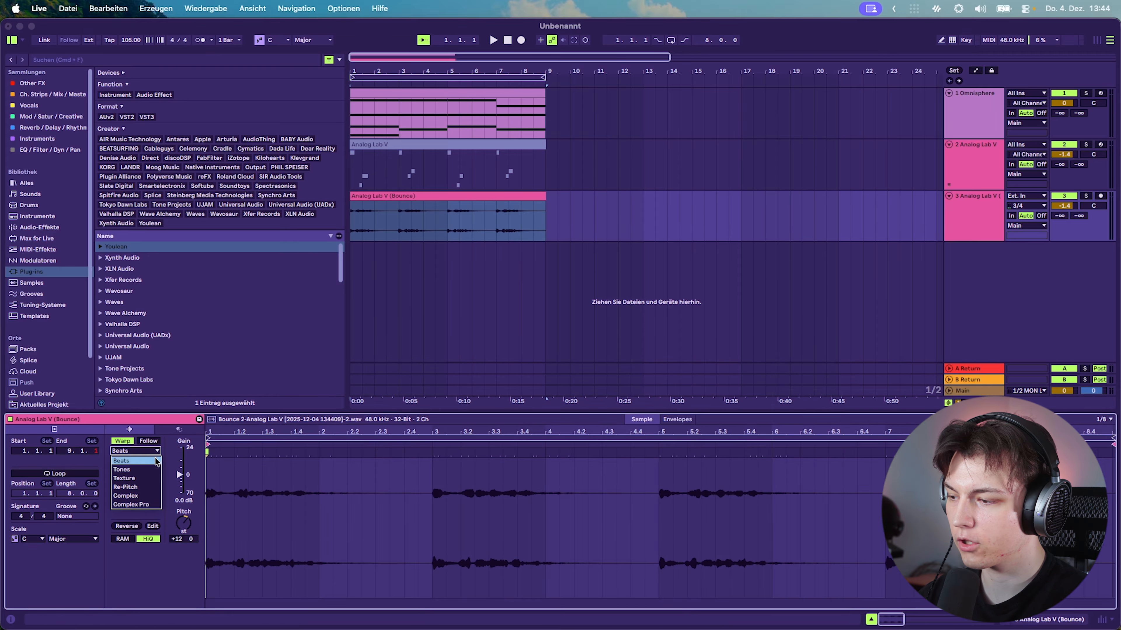
left_click(137, 504)
Solo the bounced Analog Lab V track and play it back.
left_click(1083, 196)
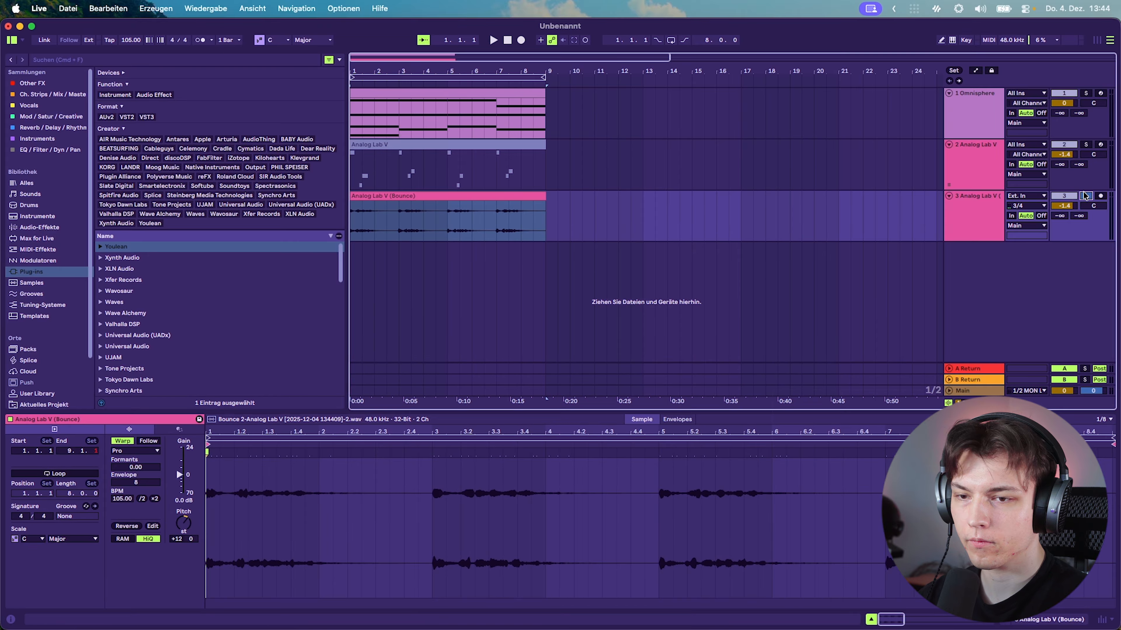
key("space")
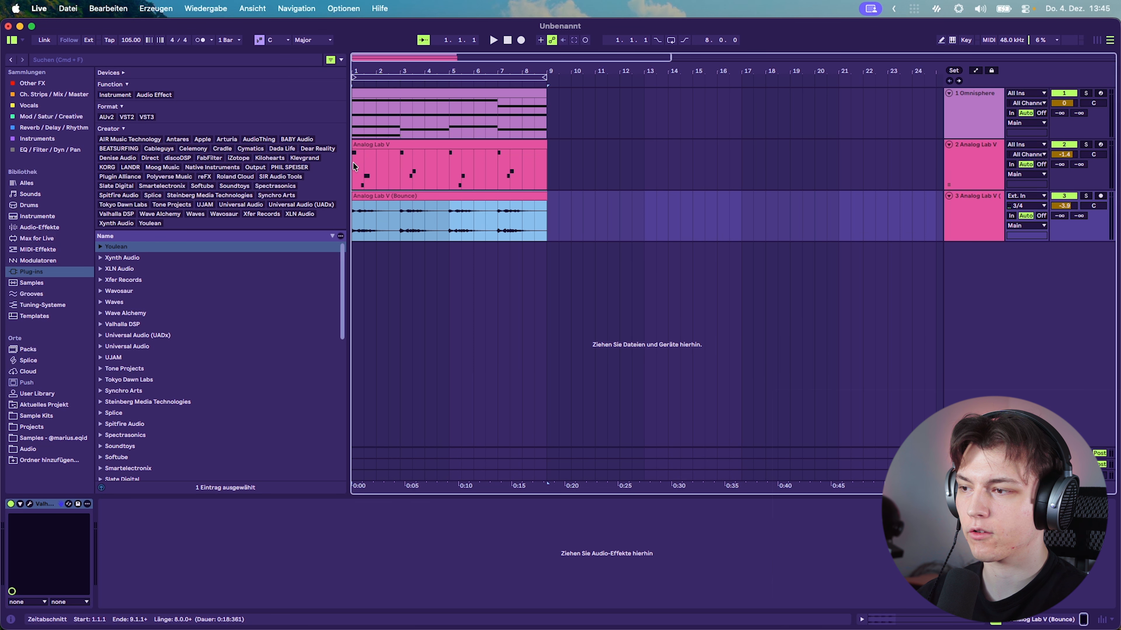
left_click(984, 234)
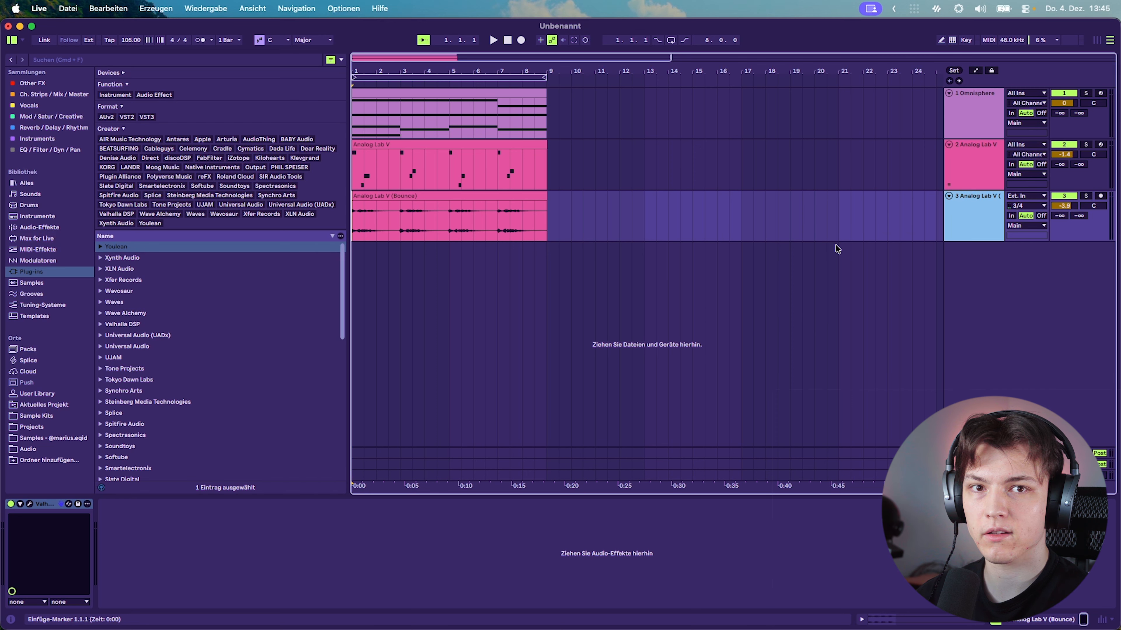
left_click_drag(539, 204, 295, 107)
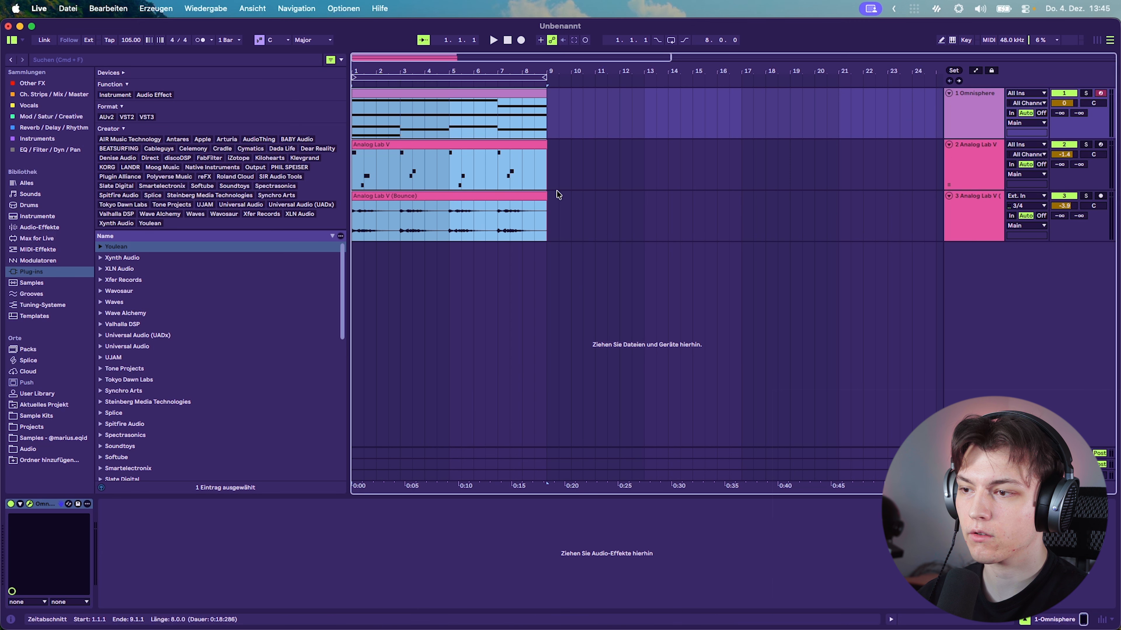
left_click(549, 206)
left_click(544, 197)
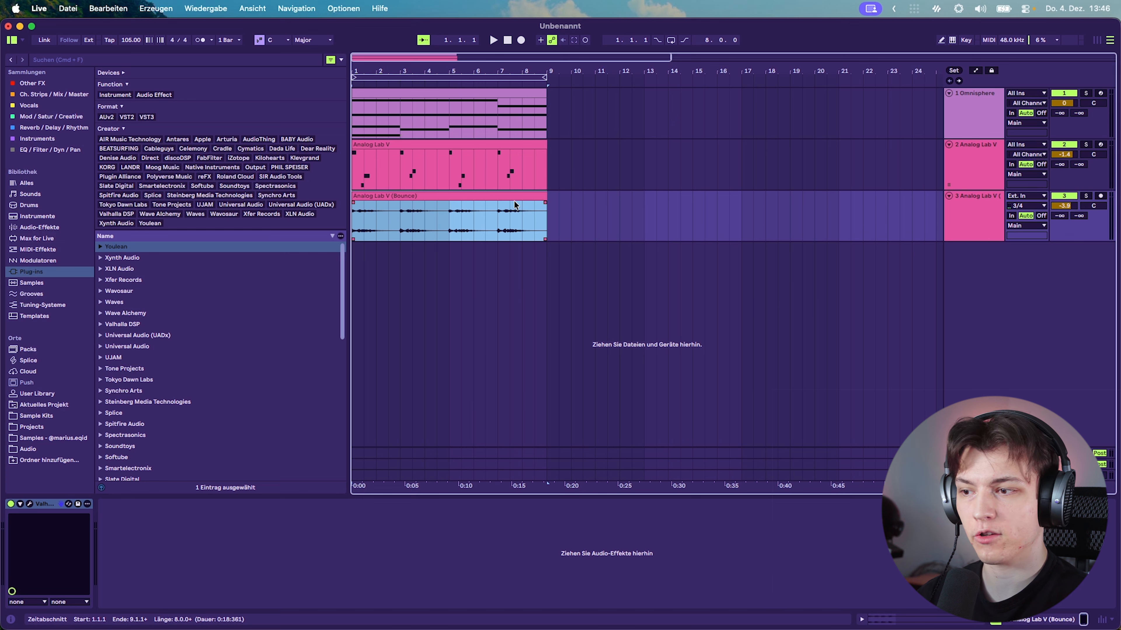
left_click(549, 200)
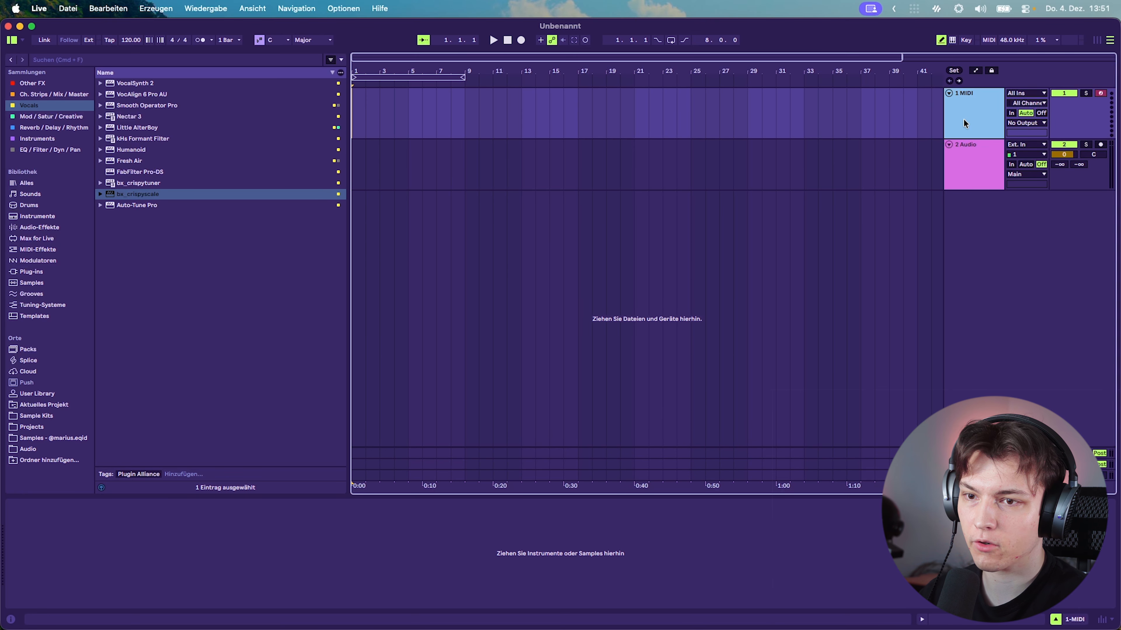
Move the empty MIDI track below the audio track and place the insert marker at bar 9 of the starter clip.
left_click_drag(963, 118, 997, 215)
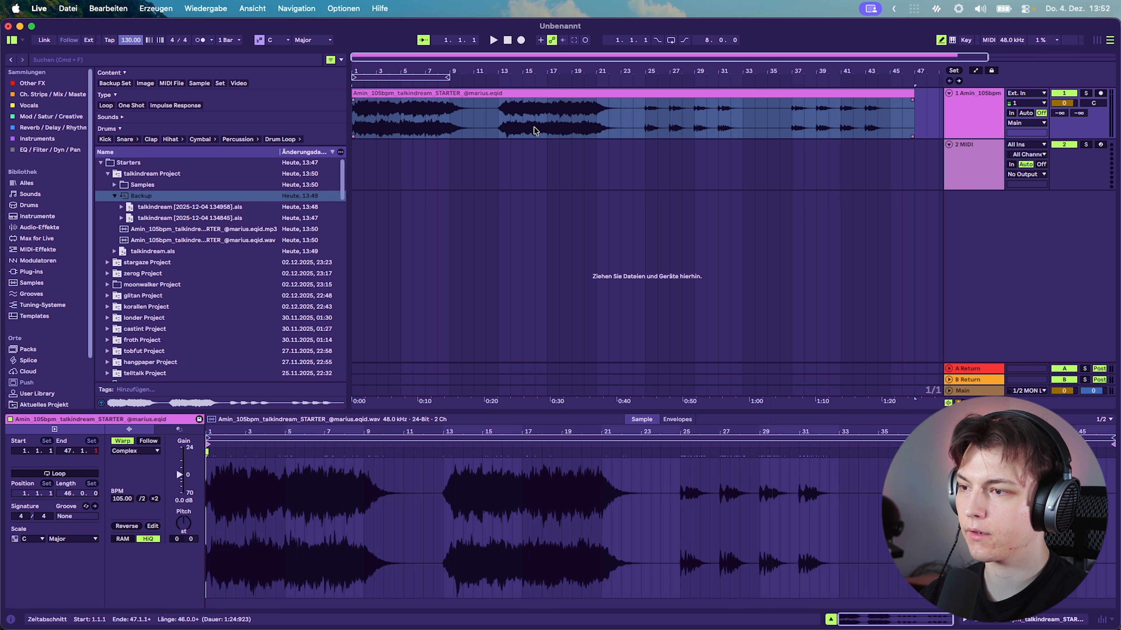
left_click(443, 114)
left_click(451, 116)
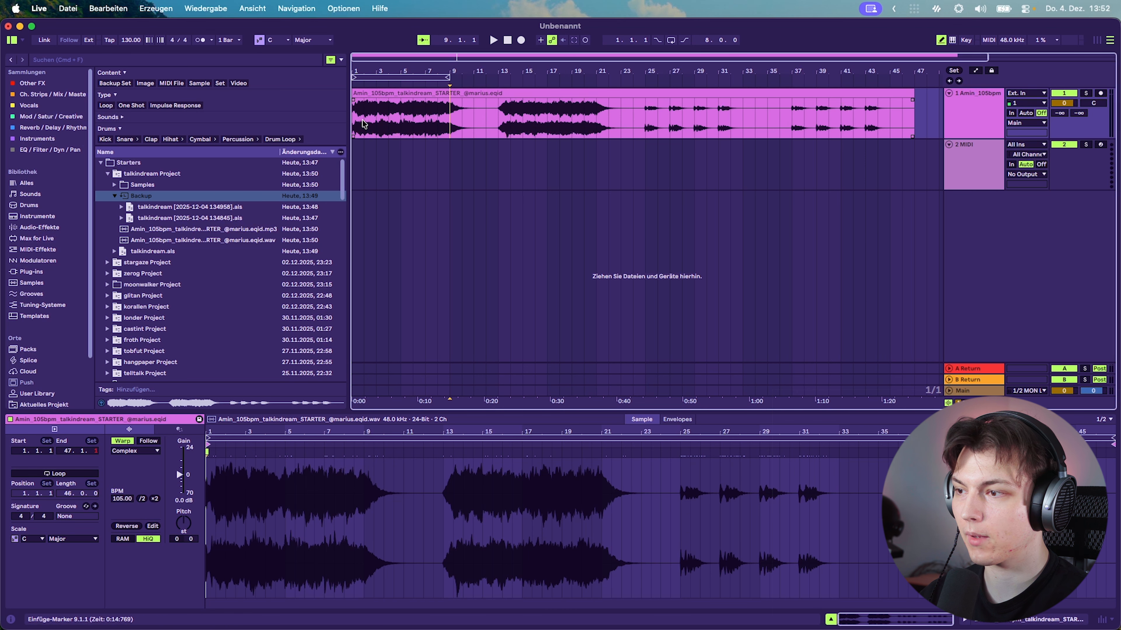
Adjust the starter clip's pitch and audition it from near its beginning.
left_click(361, 120)
scroll(362, 121, "up", 5)
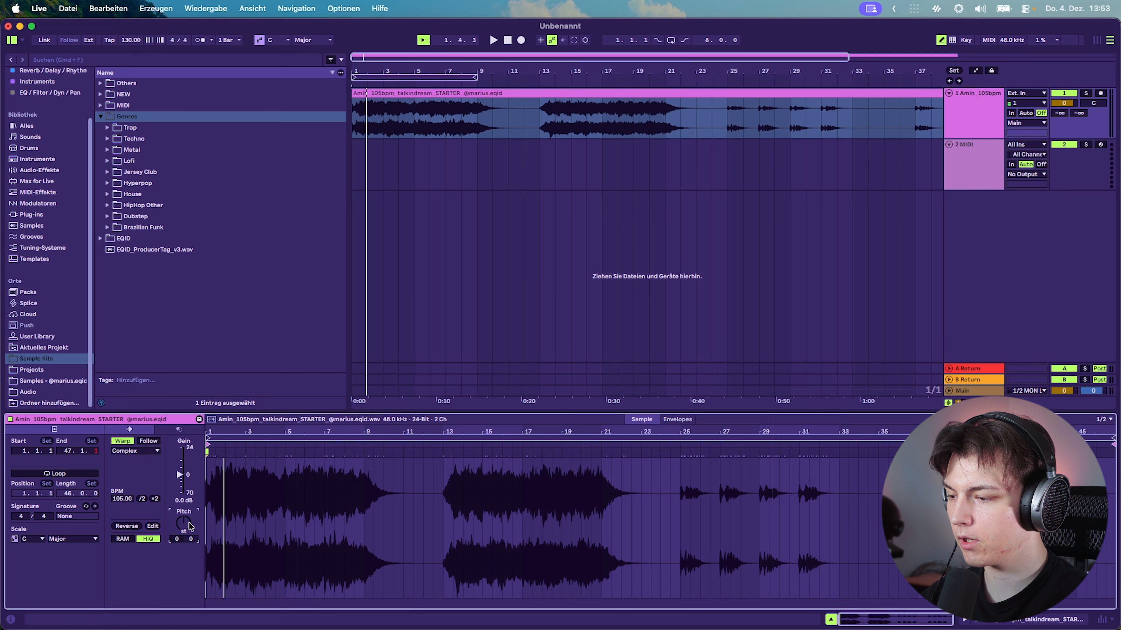
left_click_drag(188, 523, 188, 514)
key("space")
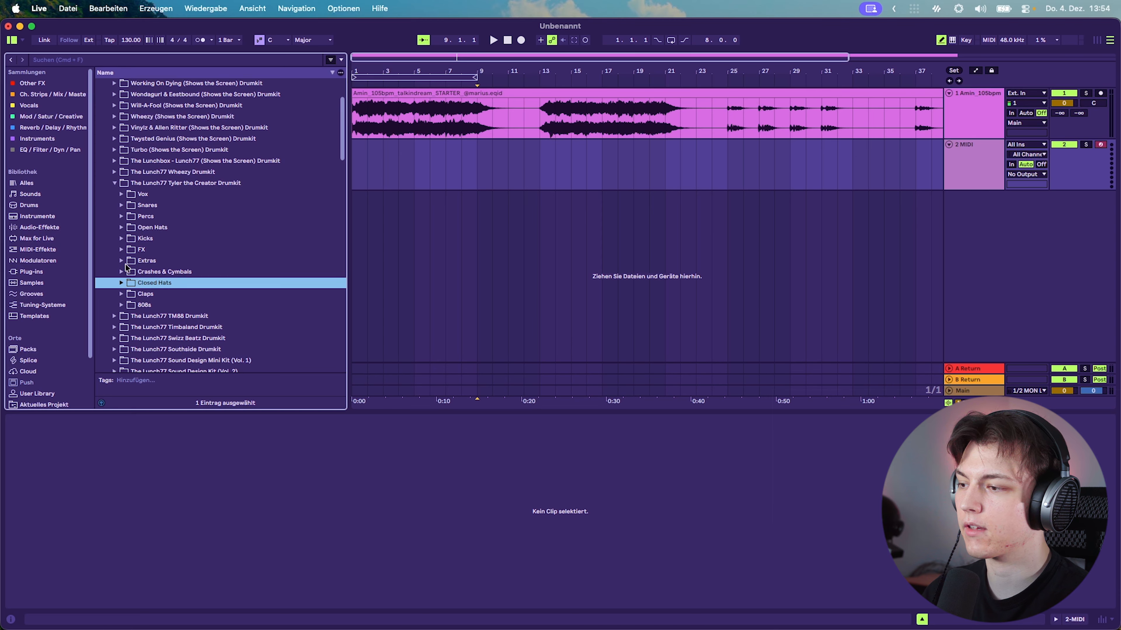
Audition claps in the Lunch77 Tyler the Creator Drumkit and load BWB 5 Clap (24).wav onto the MIDI track.
left_click(125, 292)
scroll(140, 304, "down", 4)
left_click(164, 240)
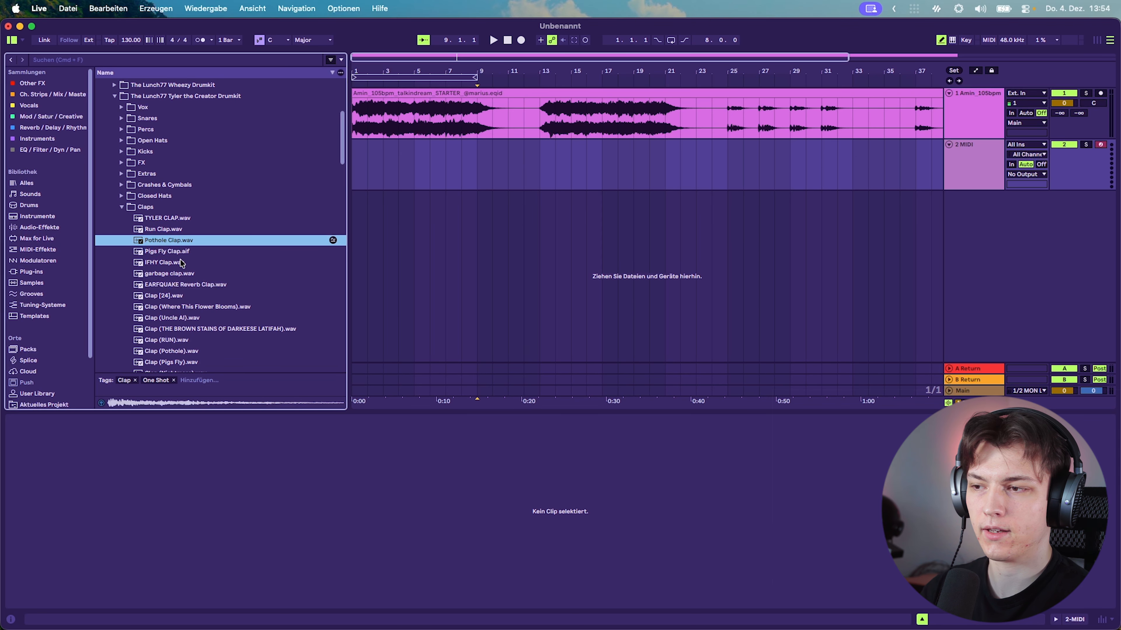
scroll(181, 262, "down", 4)
left_click(175, 353)
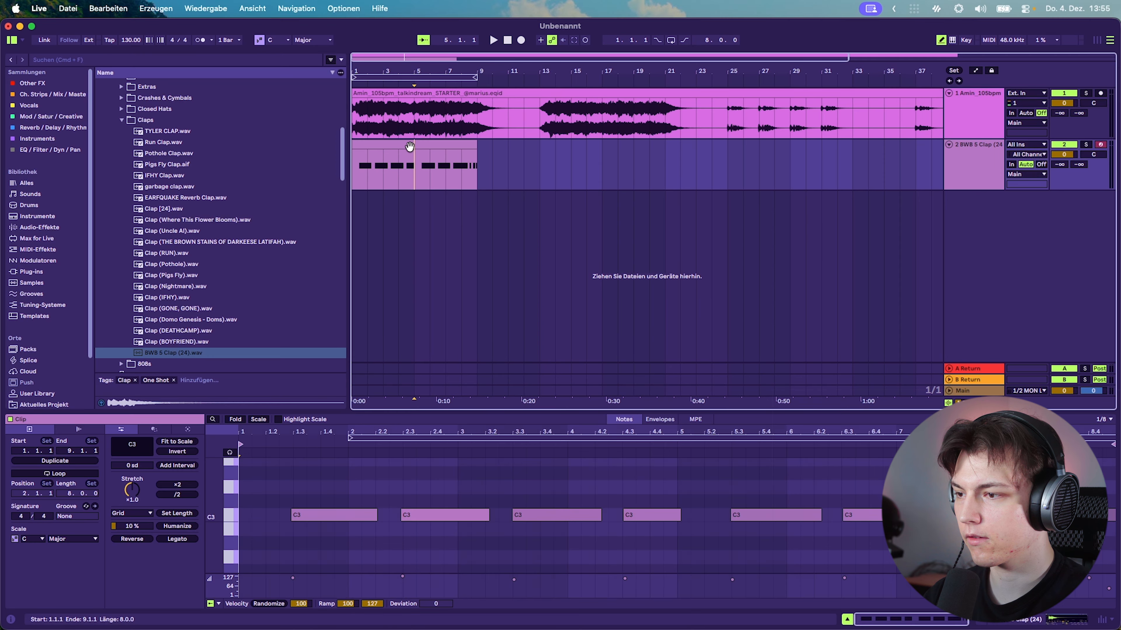
Quantize all the C3 notes in the clap clip.
left_click(457, 457)
key("super+a")
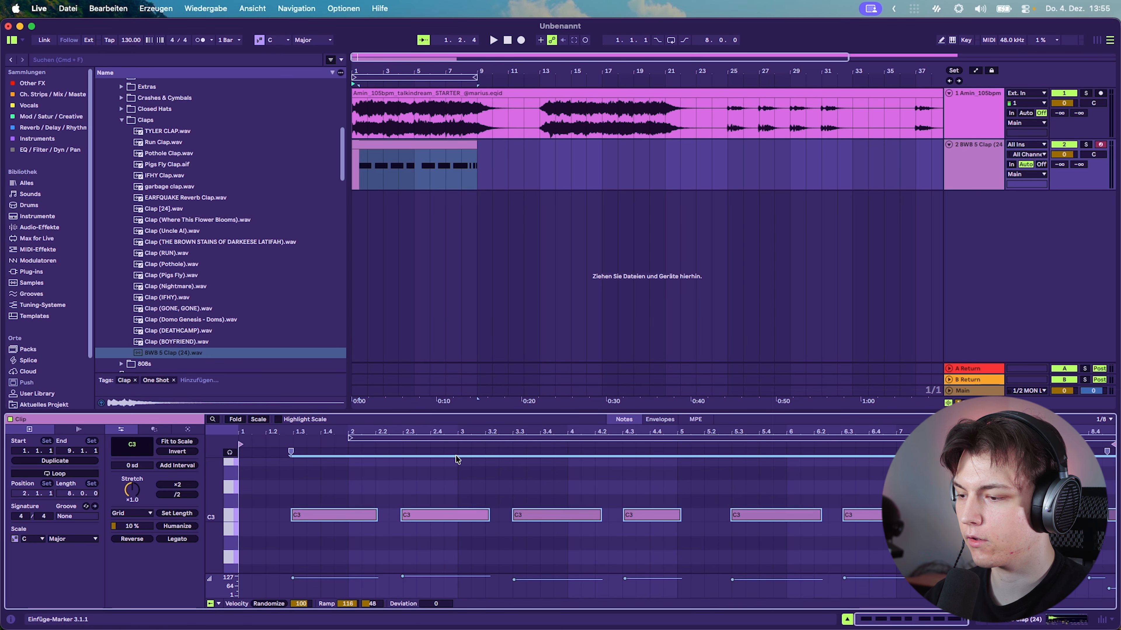
key("super+u")
Play back the clap pattern and adjust the velocity of its last notes at the end of bar 8.
left_click(1070, 530)
scroll(1074, 530, "up", 5)
left_click(1071, 515)
left_click(837, 541)
key("space")
scroll(837, 541, "right", 2)
scroll(837, 541, "down", 5)
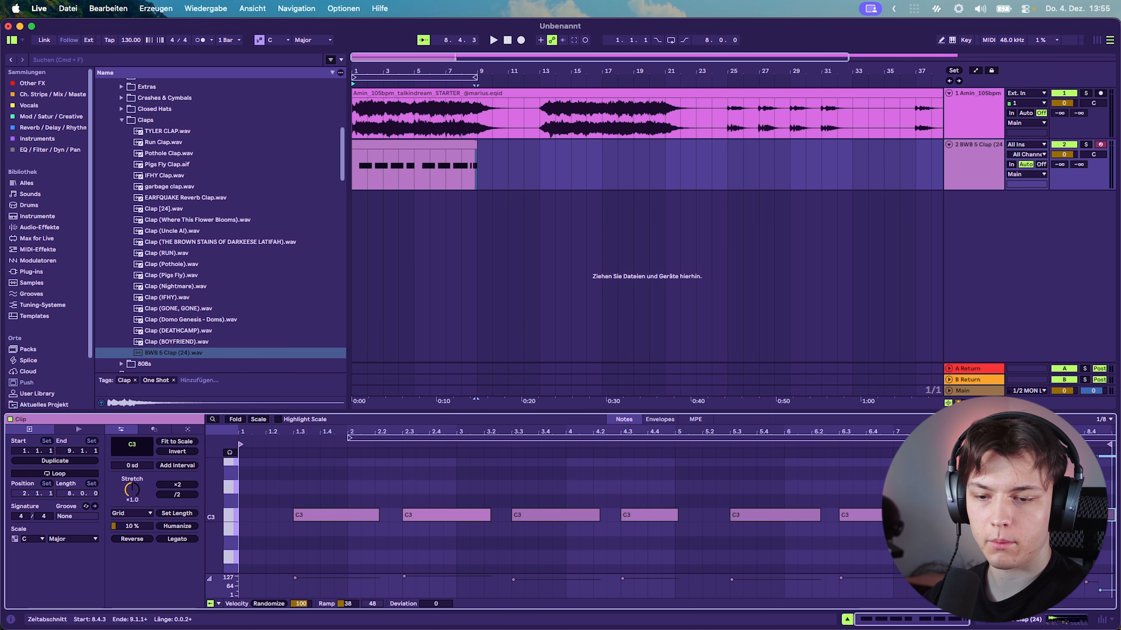
left_click_drag(1100, 591, 1101, 592)
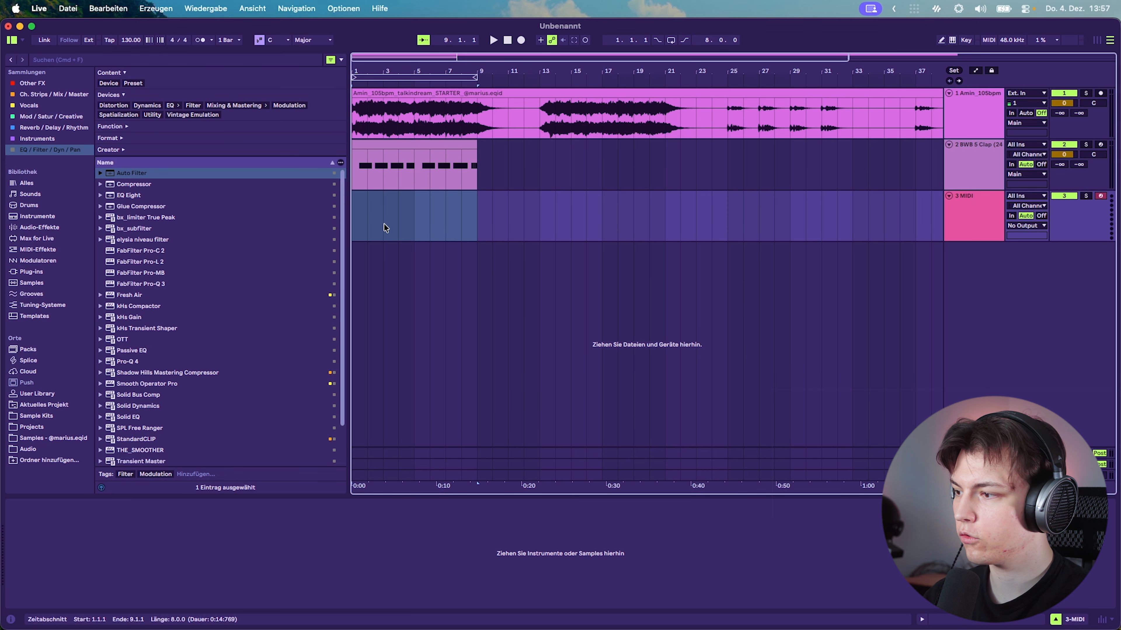
Audition closed hi-hat samples in the Zaytoven drumkit and load Jazze Pha hi hats.wav onto the new MIDI track.
left_click(175, 238)
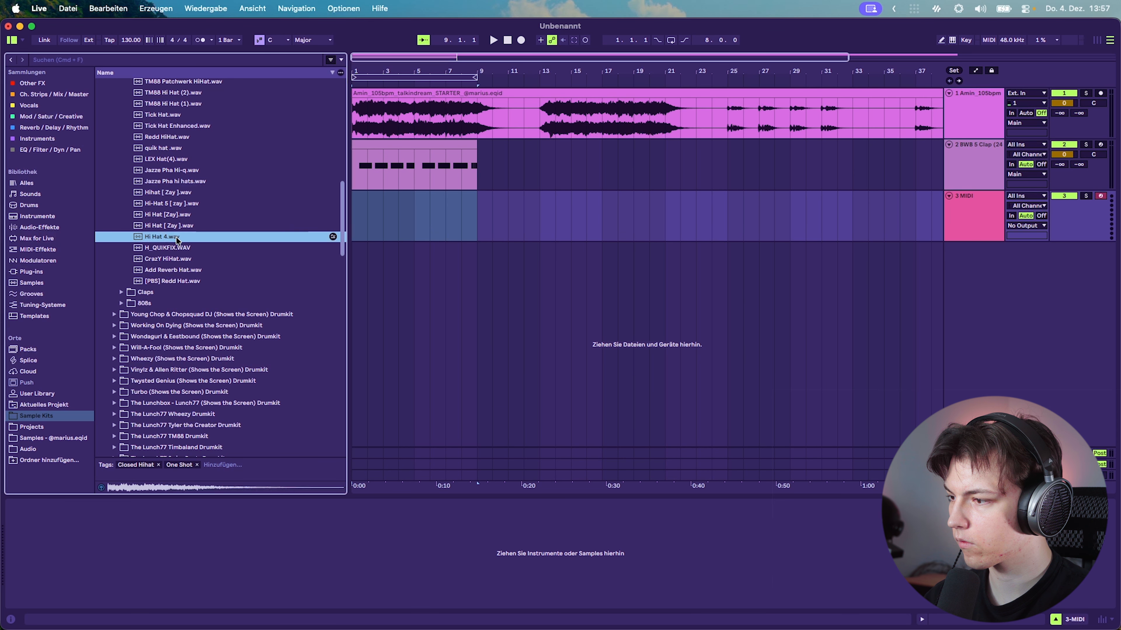
left_click(172, 227)
left_click(171, 215)
left_click(125, 182)
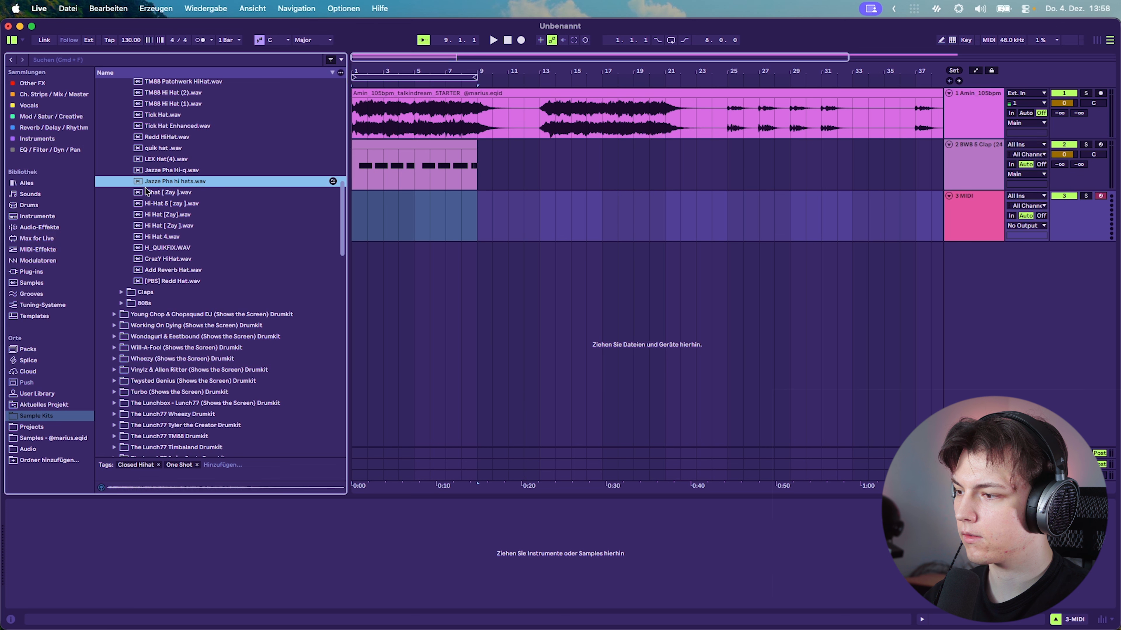
double_click(170, 184)
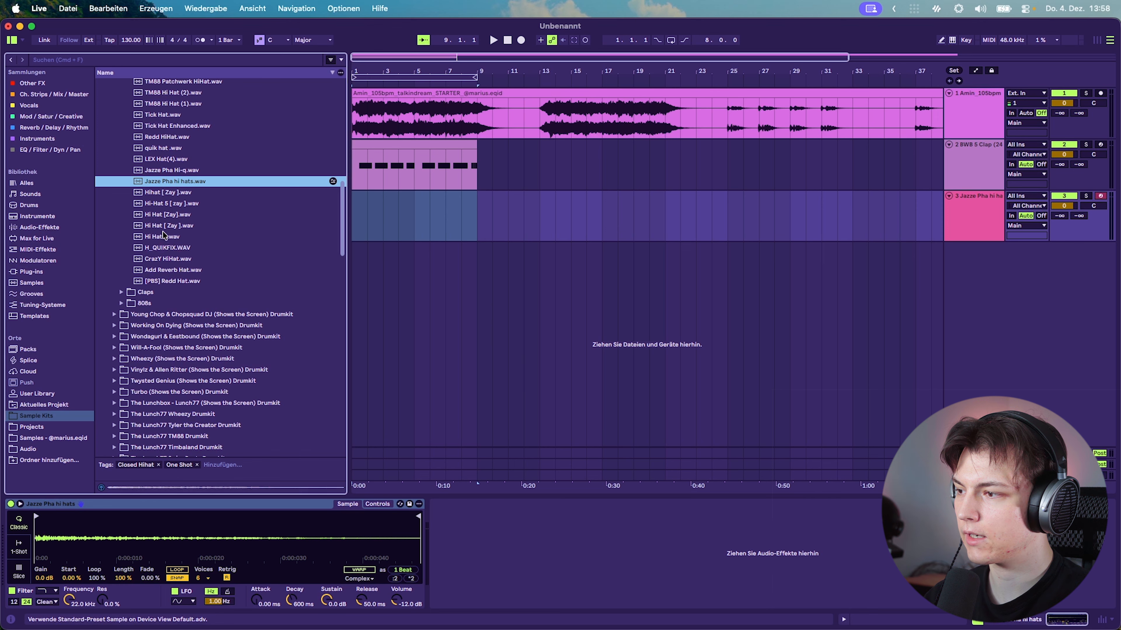
left_click(194, 175)
left_click(195, 191)
left_click(192, 202)
left_click(193, 193)
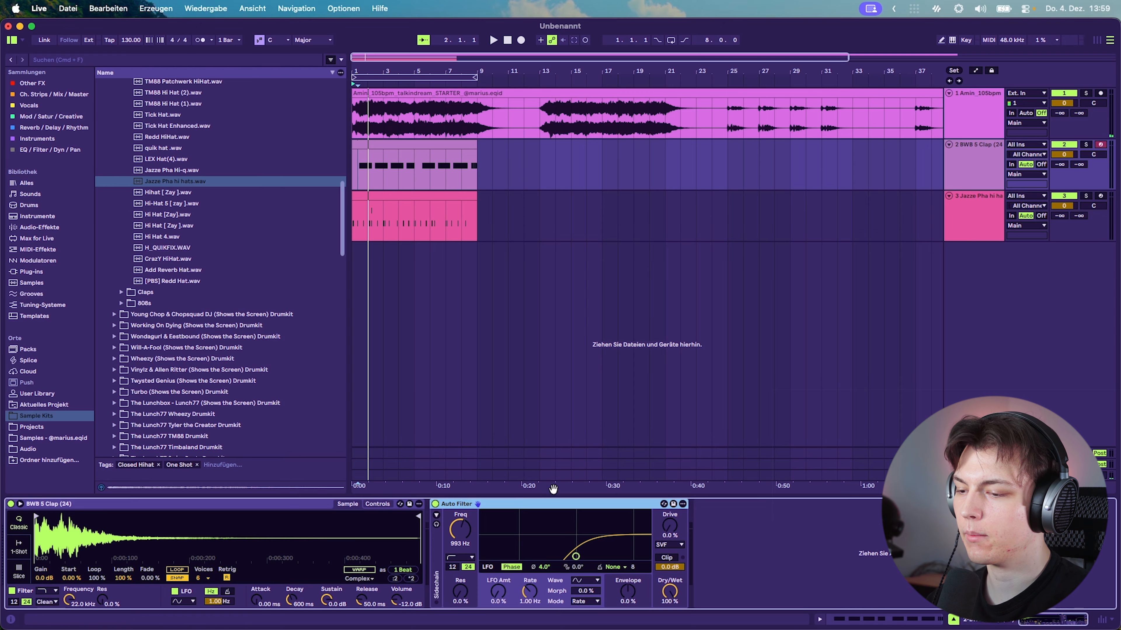
Duplicate the Auto Filter on the clap track, set the copy to low-pass at 3.90 kHz, and toggle playback.
key("super+d")
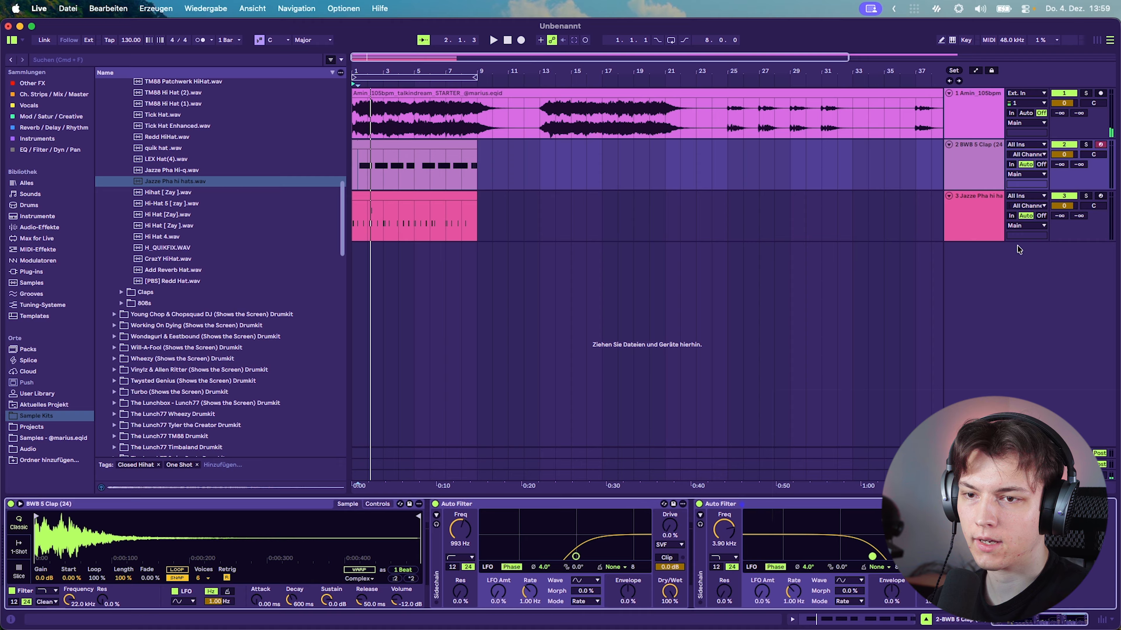
key("space")
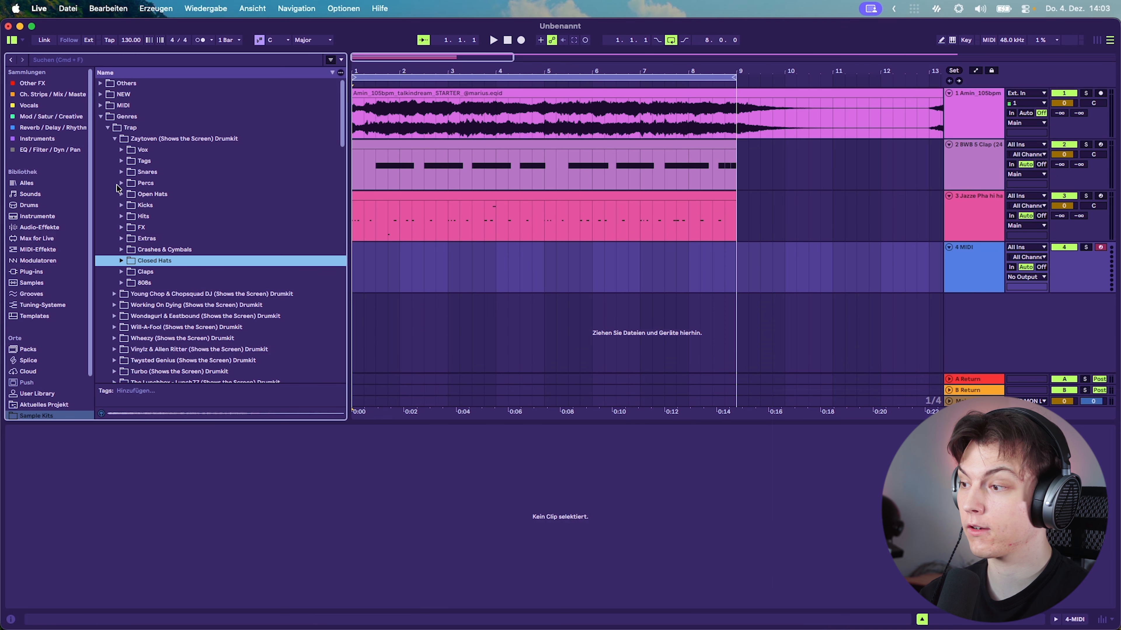
Load ZayPopi Jay Open Hat (3).wav onto the fourth track and place [PBS] Polo - Zay Crash.wav at bar 1 below it.
left_click(122, 250)
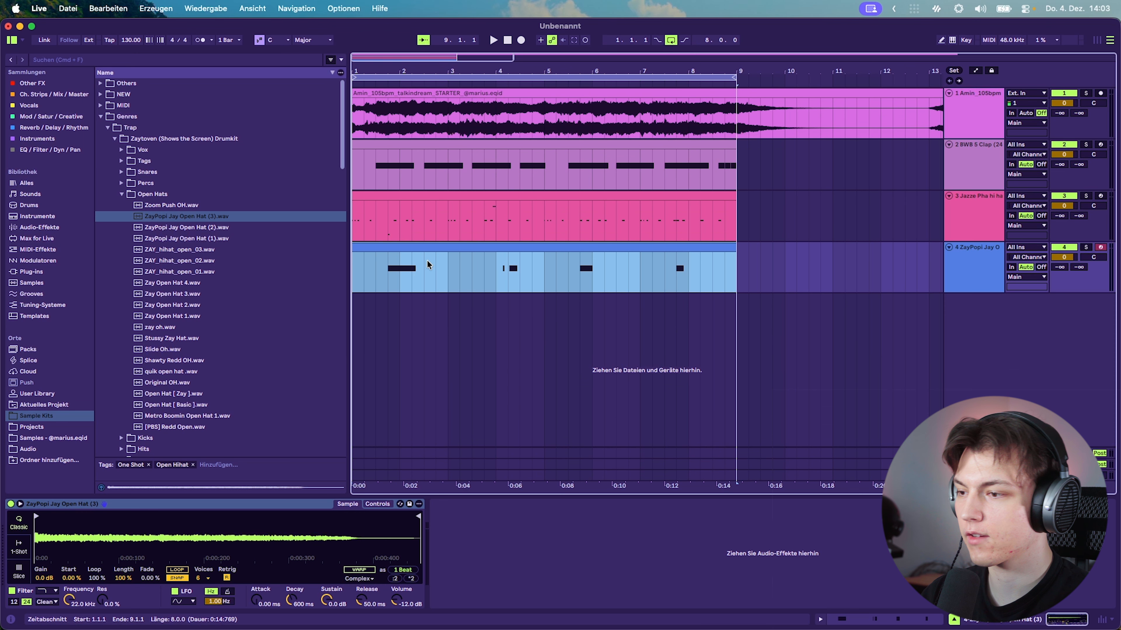
left_click(425, 250)
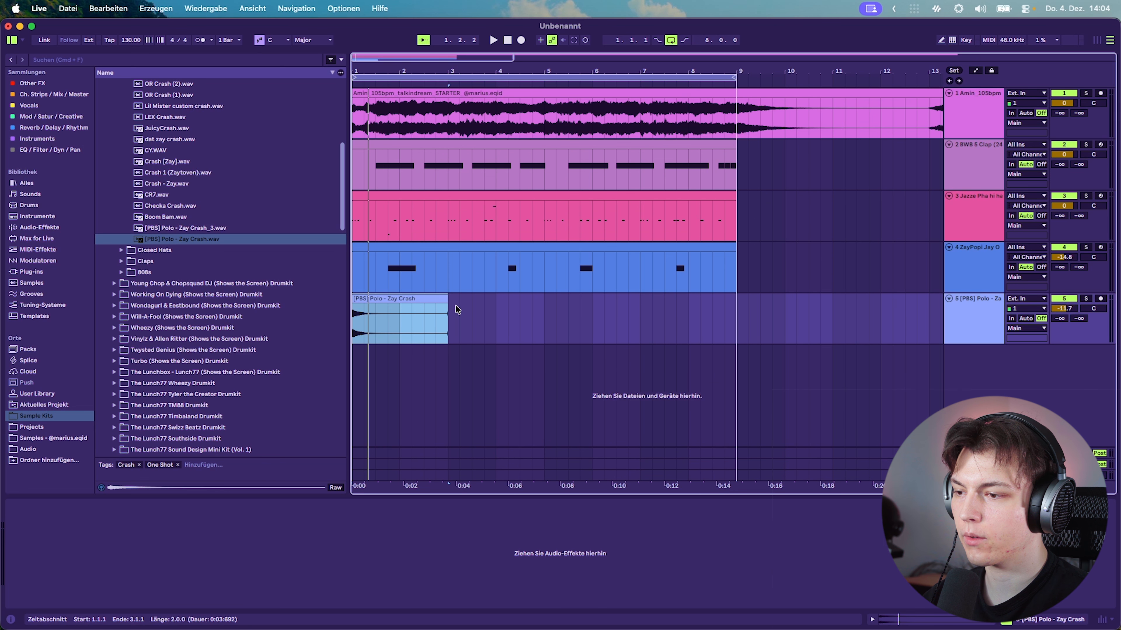
left_click(457, 310)
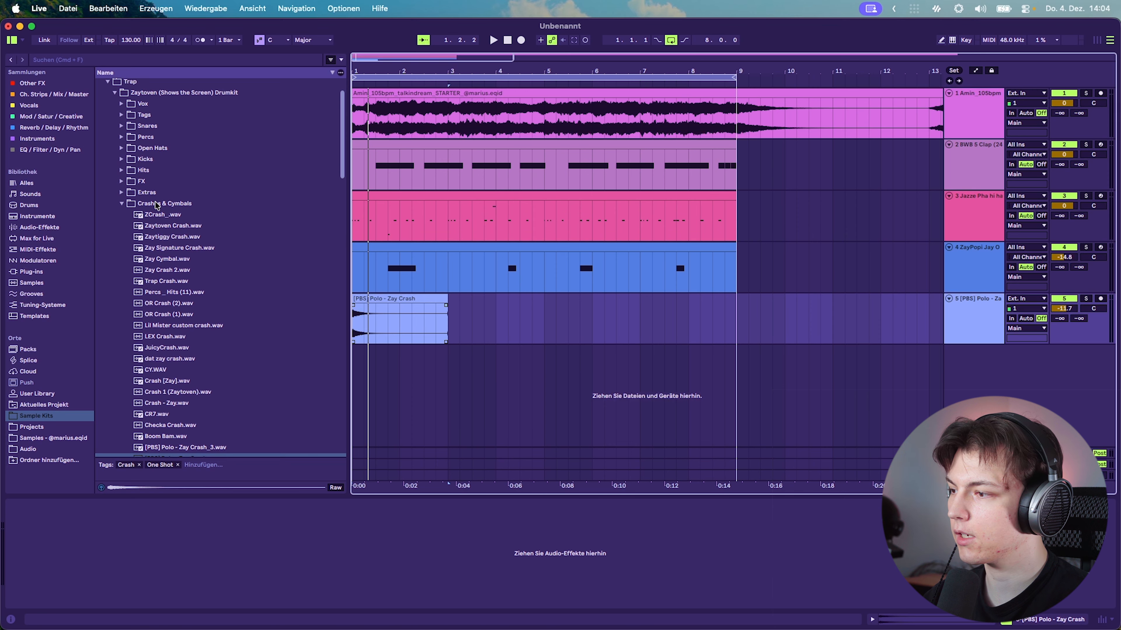
Insert a MIDI track below the crash, load ZAY_tom_03.wav onto it, and open its tom clip.
left_click(975, 333)
key("super+shift+t")
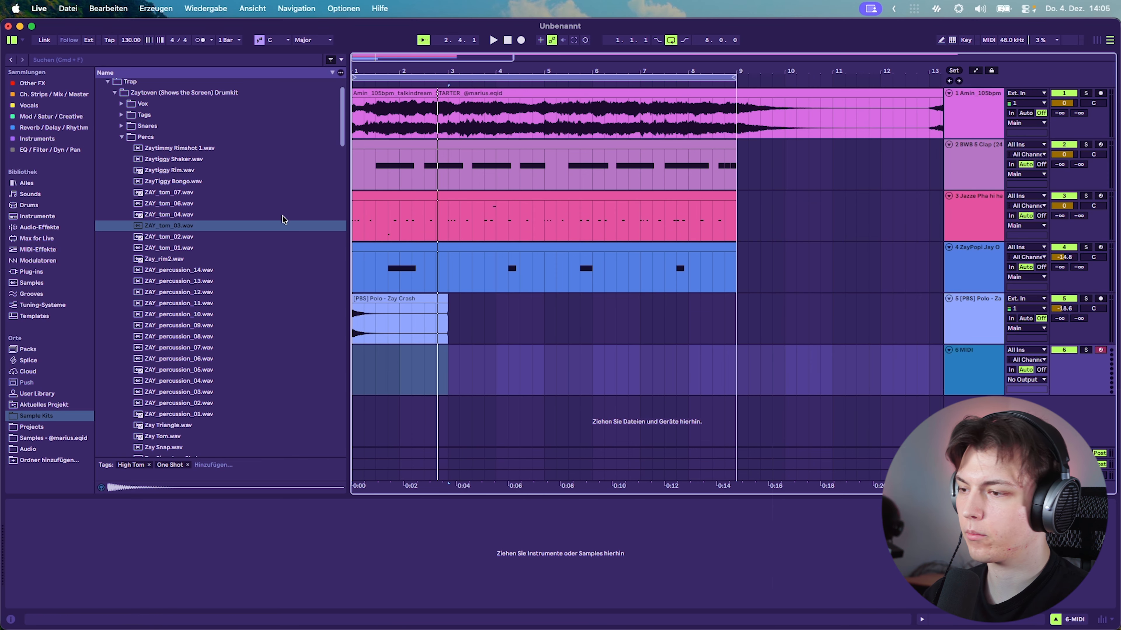
left_click(204, 226)
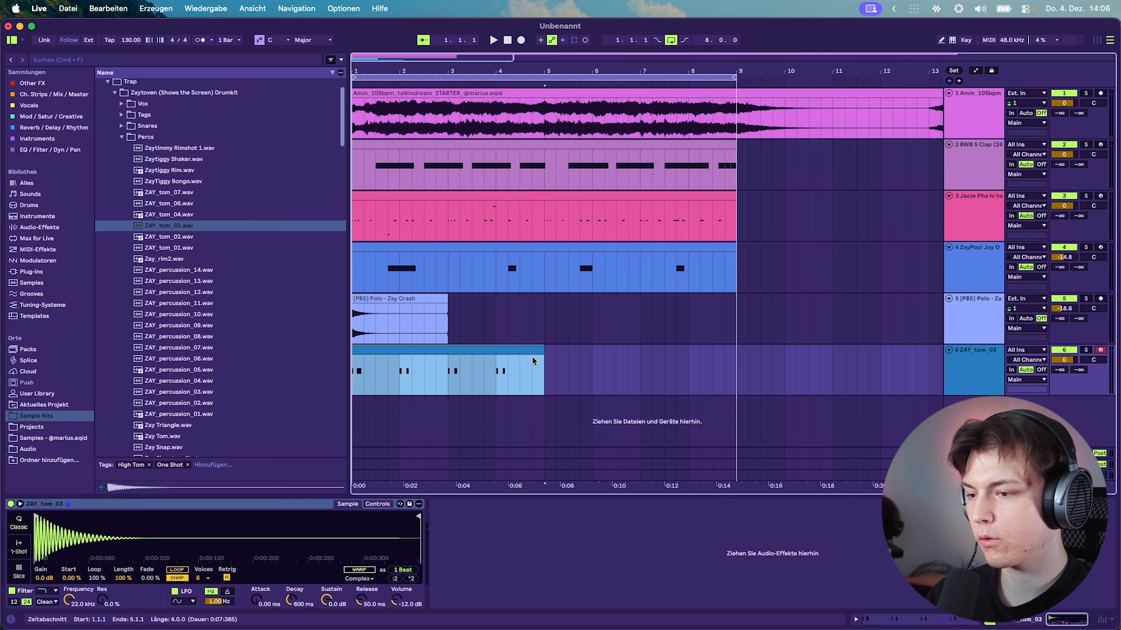
double_click(532, 356)
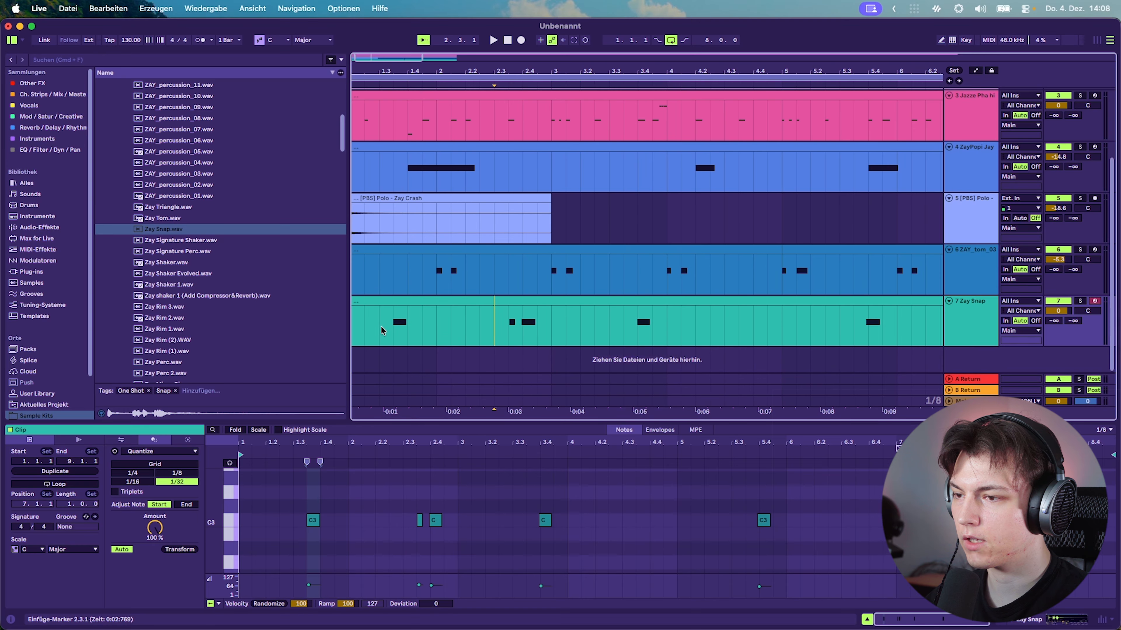
Load Metro Boomin Perc 1.wav onto a new track below the Zay Snap track and solo it.
left_click(378, 326)
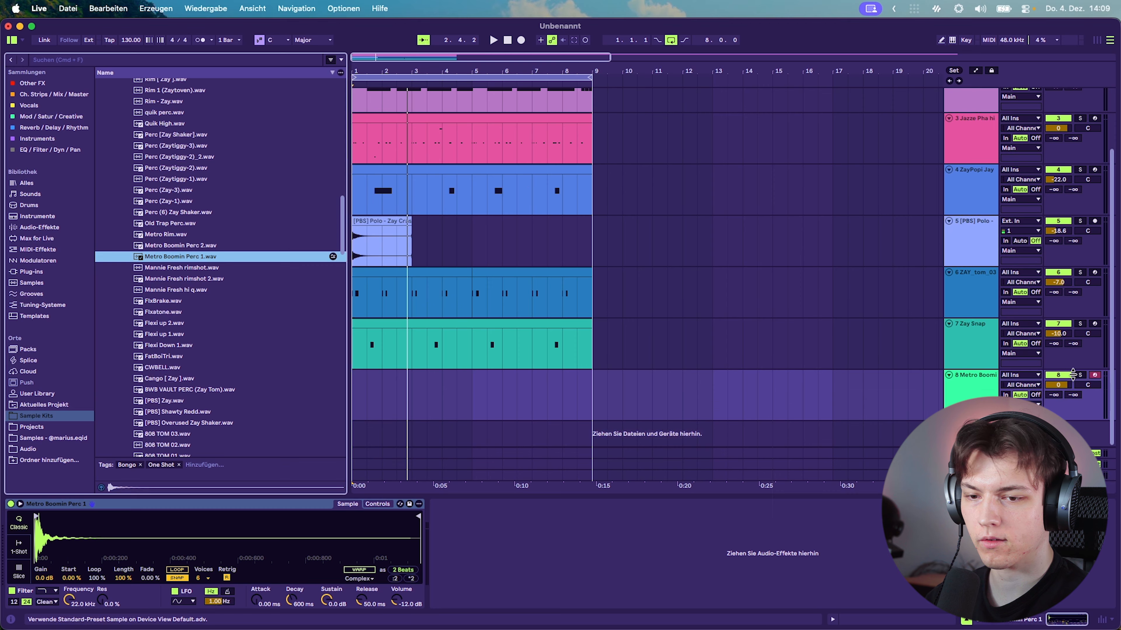
left_click(1078, 376)
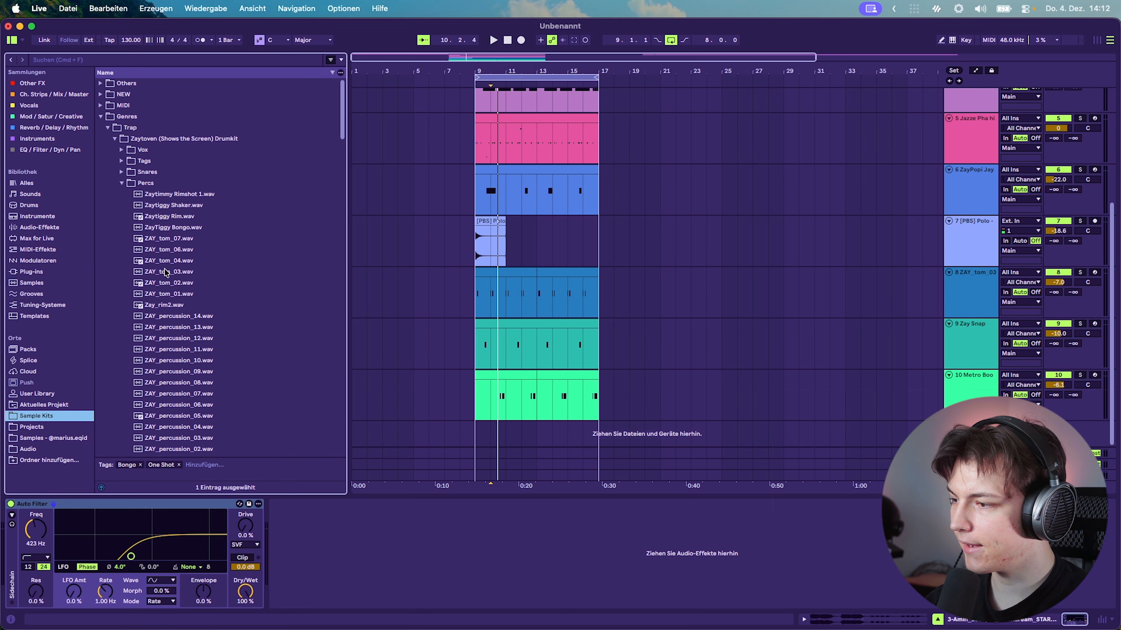
Audition 808 samples in the Zaytoven drumkit, including Zayyy808.wav and Zay808 1.wav.
left_click(121, 183)
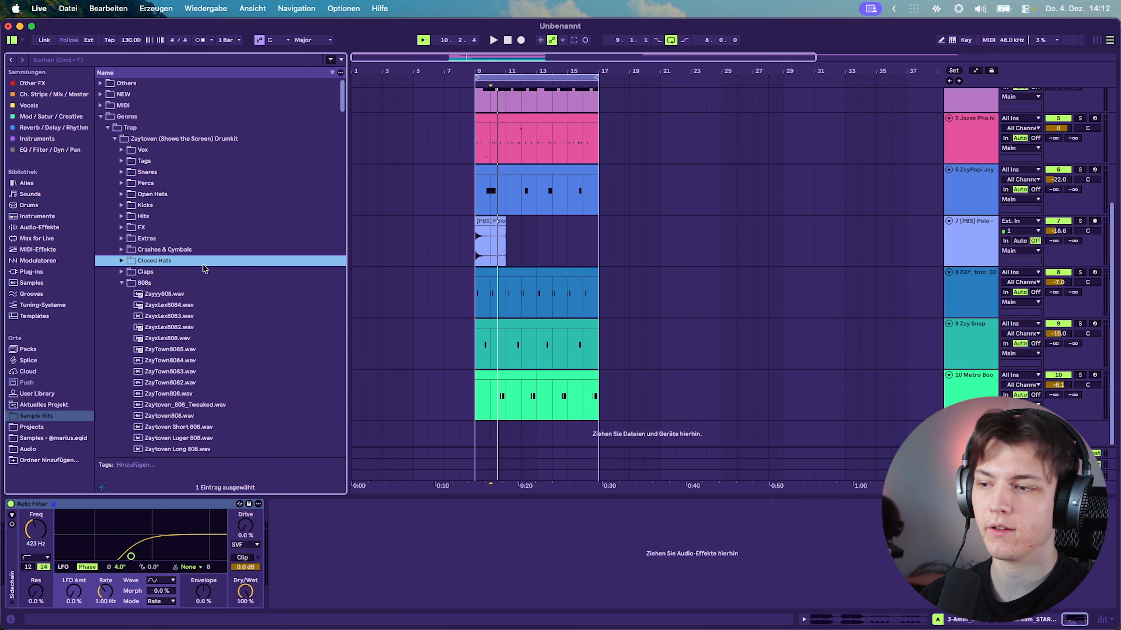
left_click(182, 293)
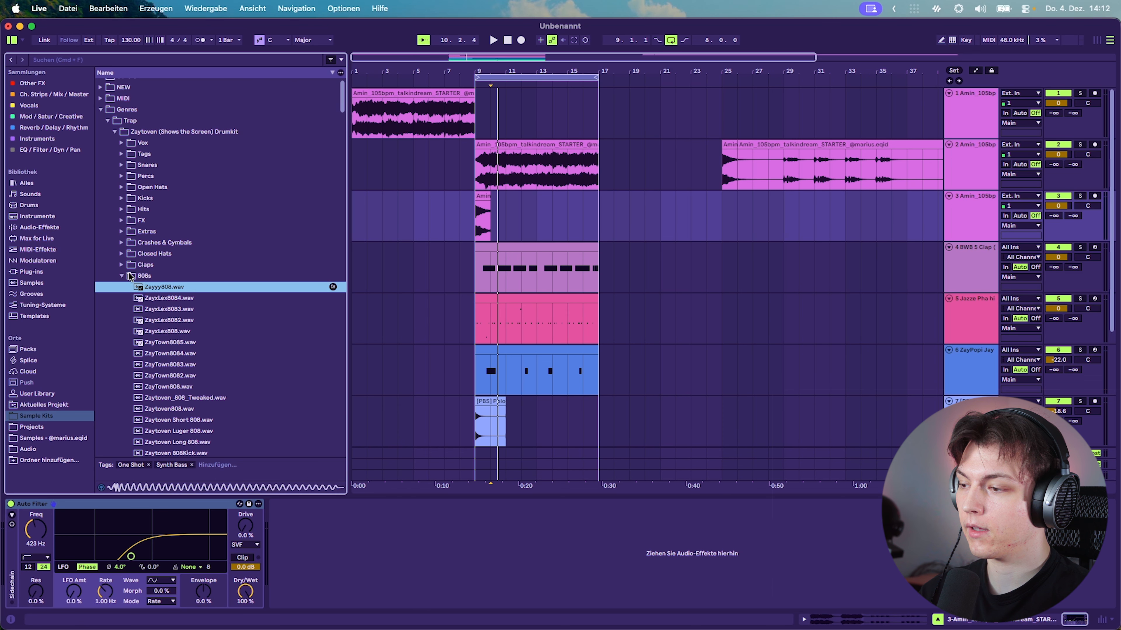
scroll(146, 318, "down", 10)
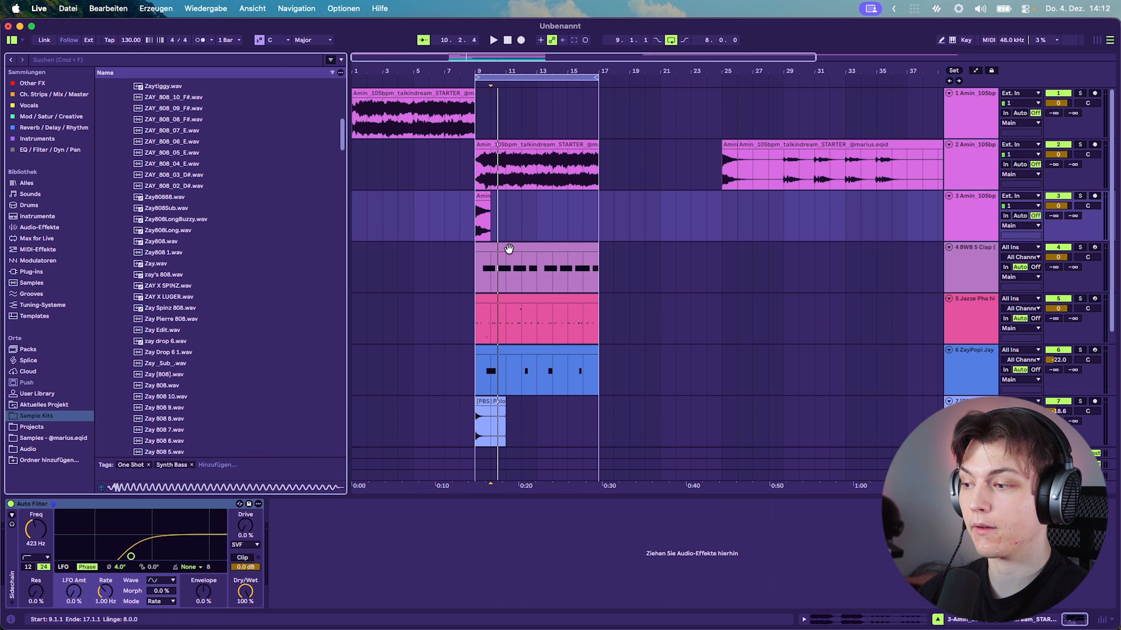
left_click(167, 252)
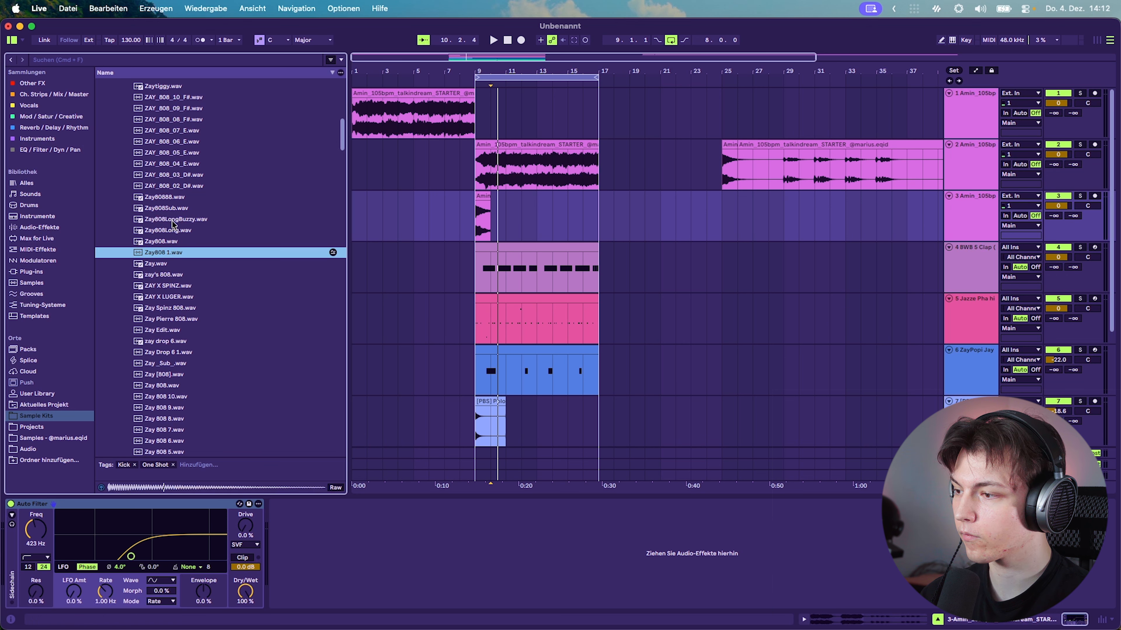
scroll(175, 247, "up", 10)
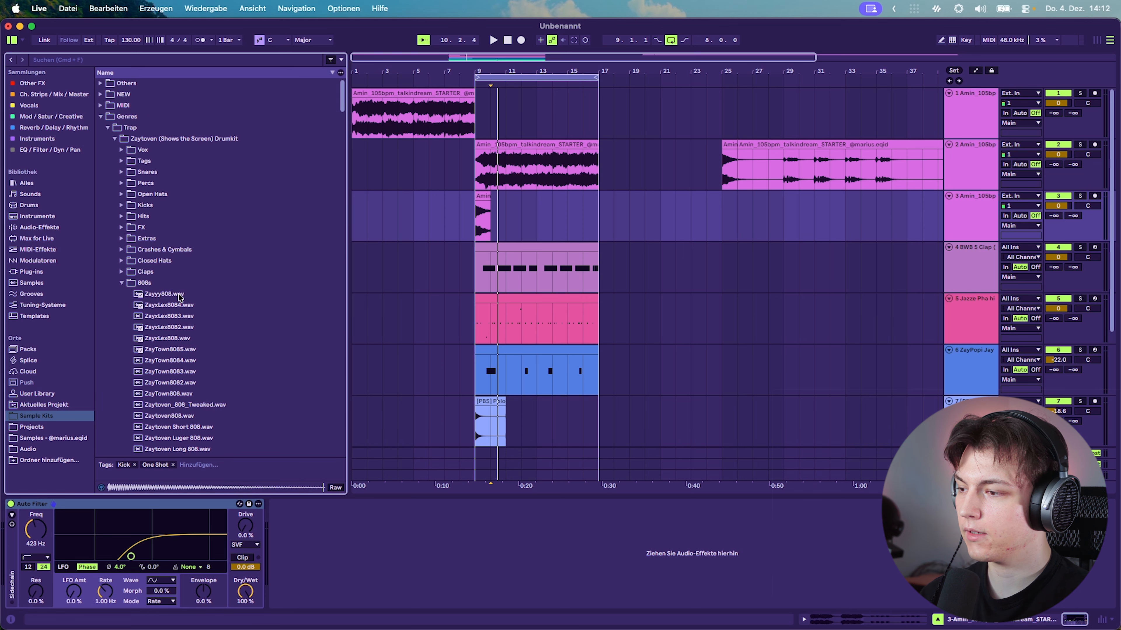
left_click(186, 285)
left_click(191, 295)
scroll(365, 371, "down", 3)
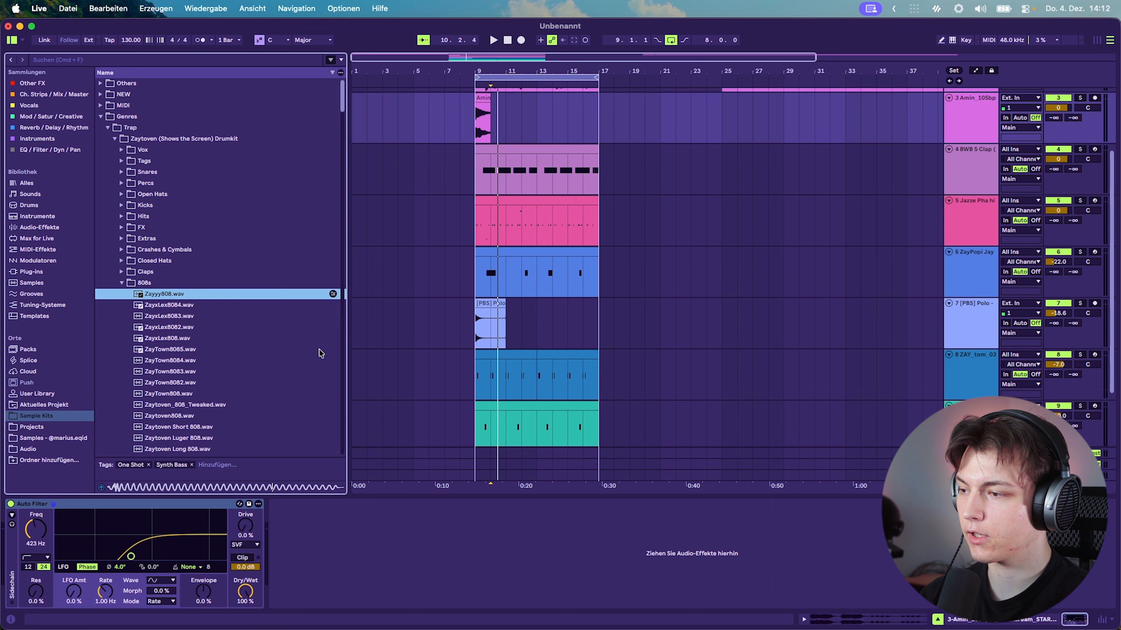
scroll(192, 327, "down", 4)
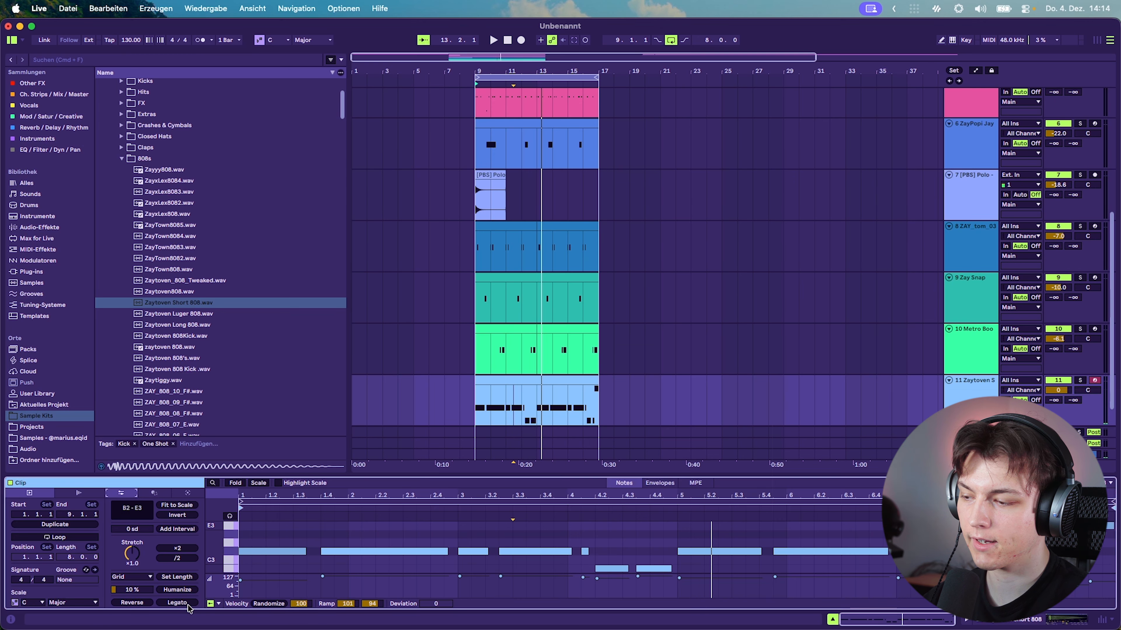
Apply Legato to the notes in the Zaytoven Short 808 clip so each one extends to the next.
left_click(188, 606)
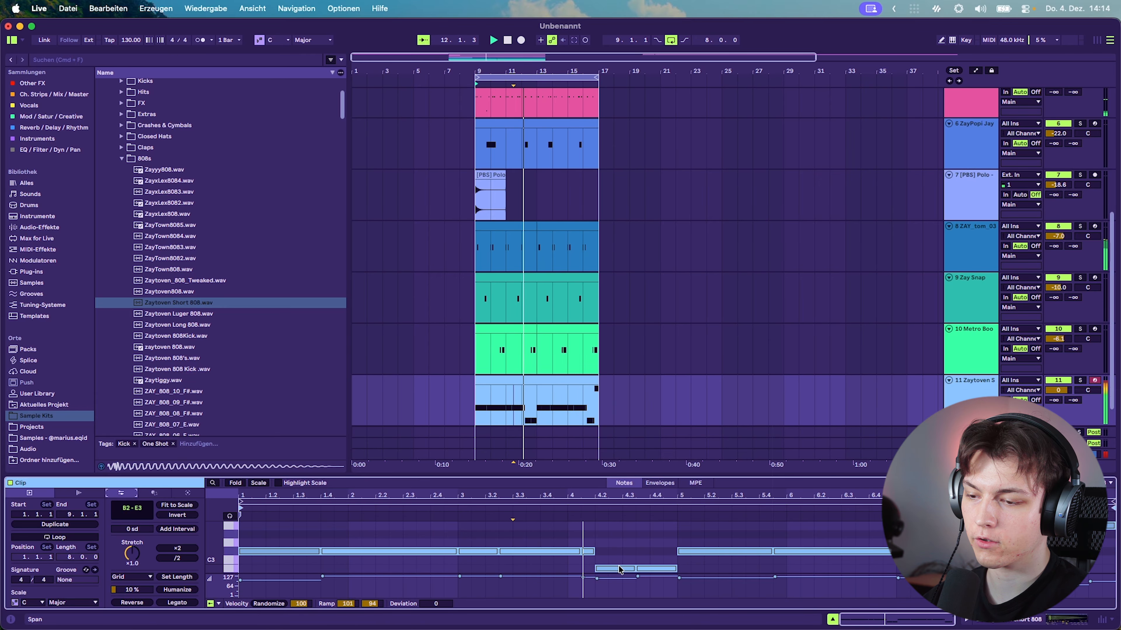
left_click(858, 531)
double_click(975, 381)
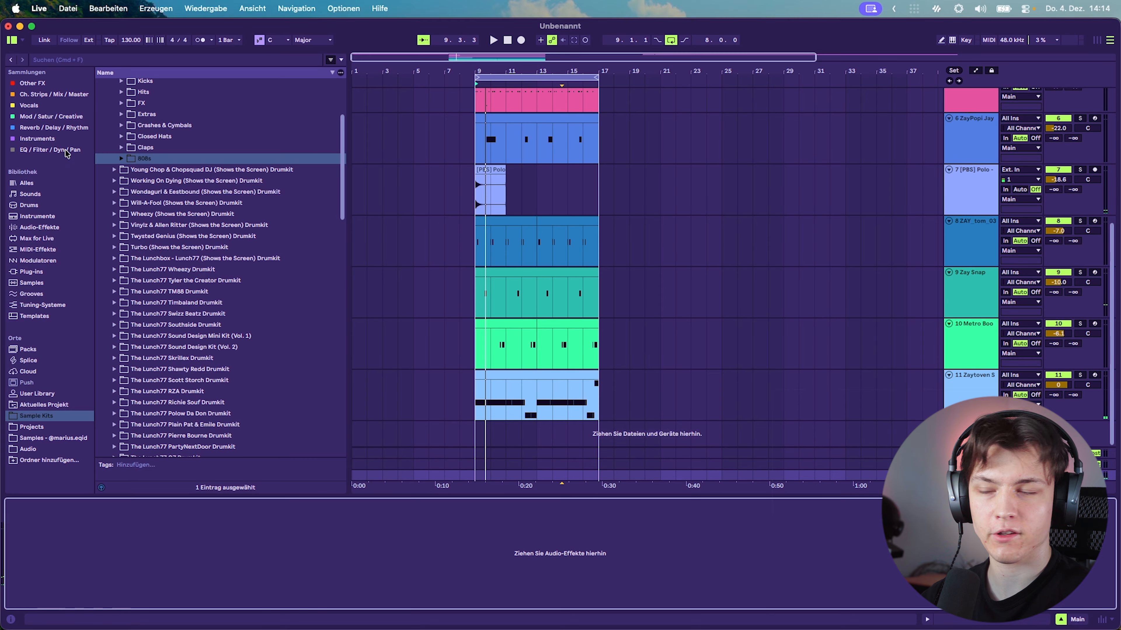
Add a Saturator to the main track and set its curve to Soft Sine.
left_click(38, 228)
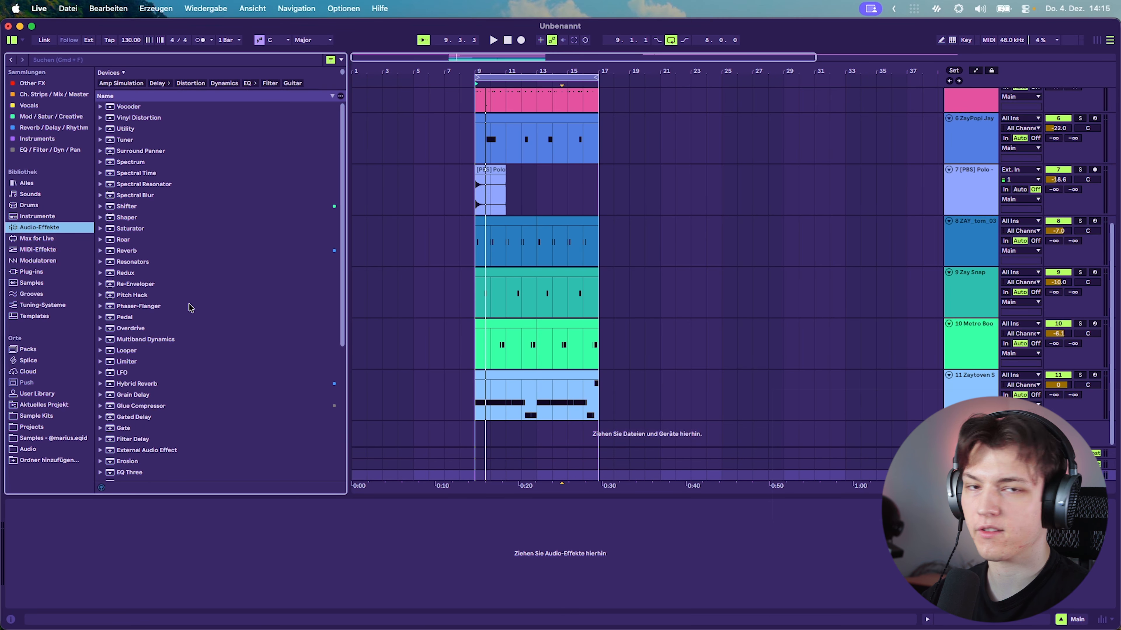
scroll(189, 308, "down", 5)
scroll(159, 260, "up", 5)
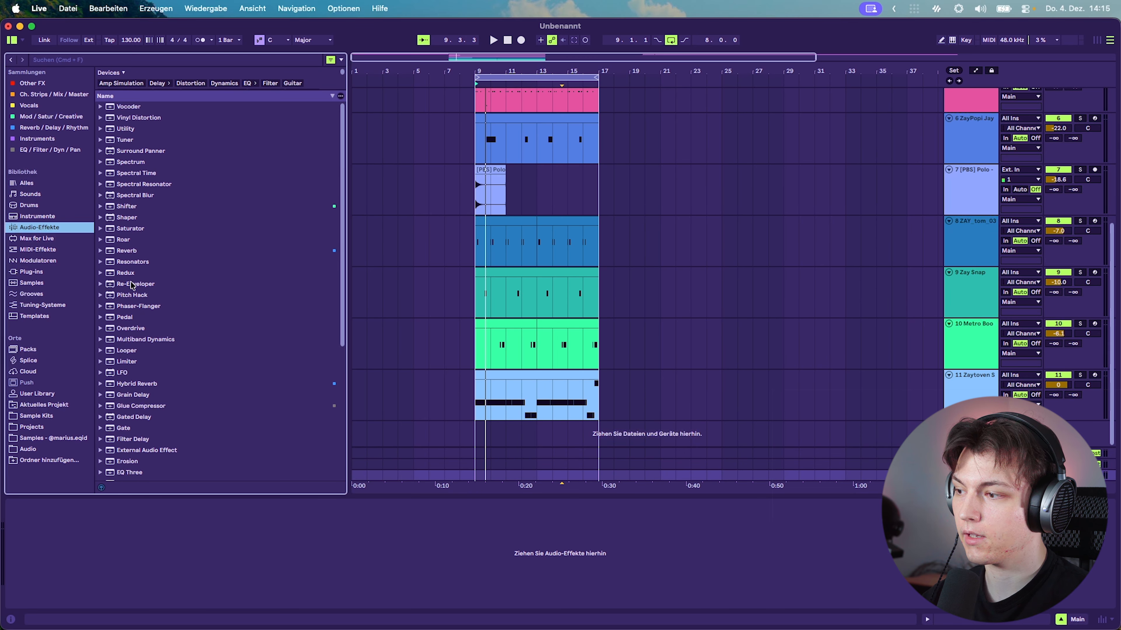
double_click(139, 228)
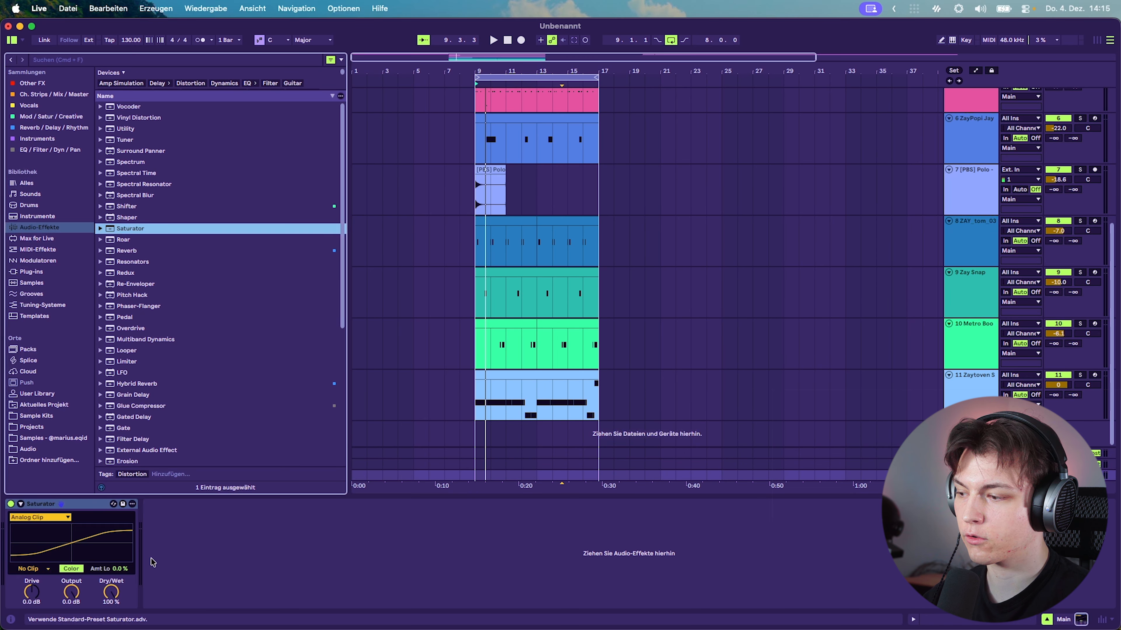
left_click(36, 517)
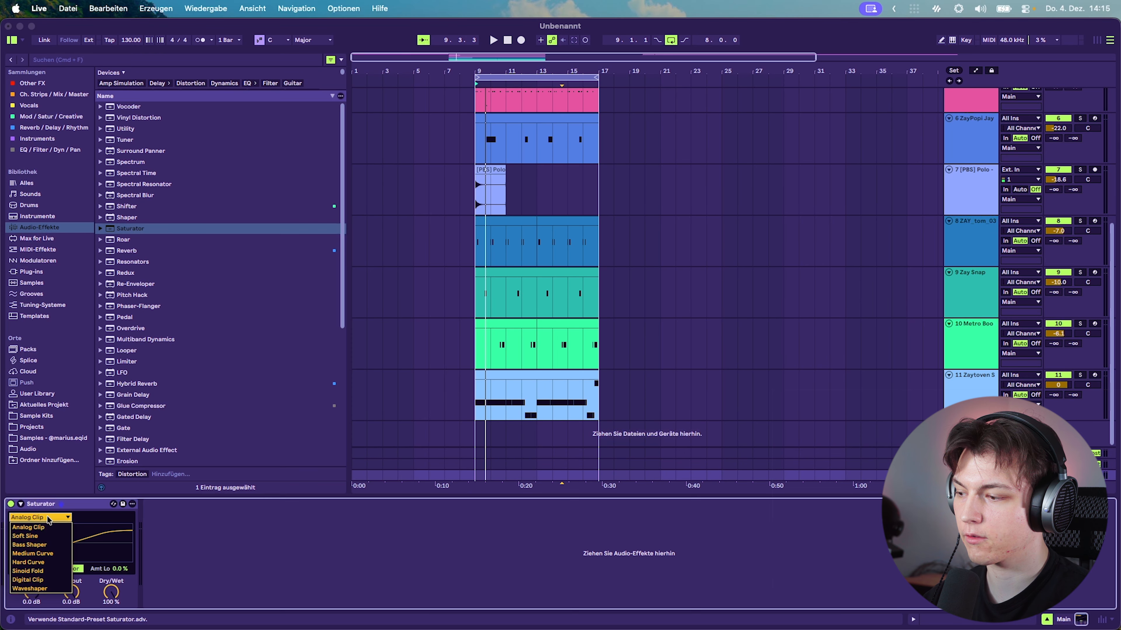
left_click(38, 537)
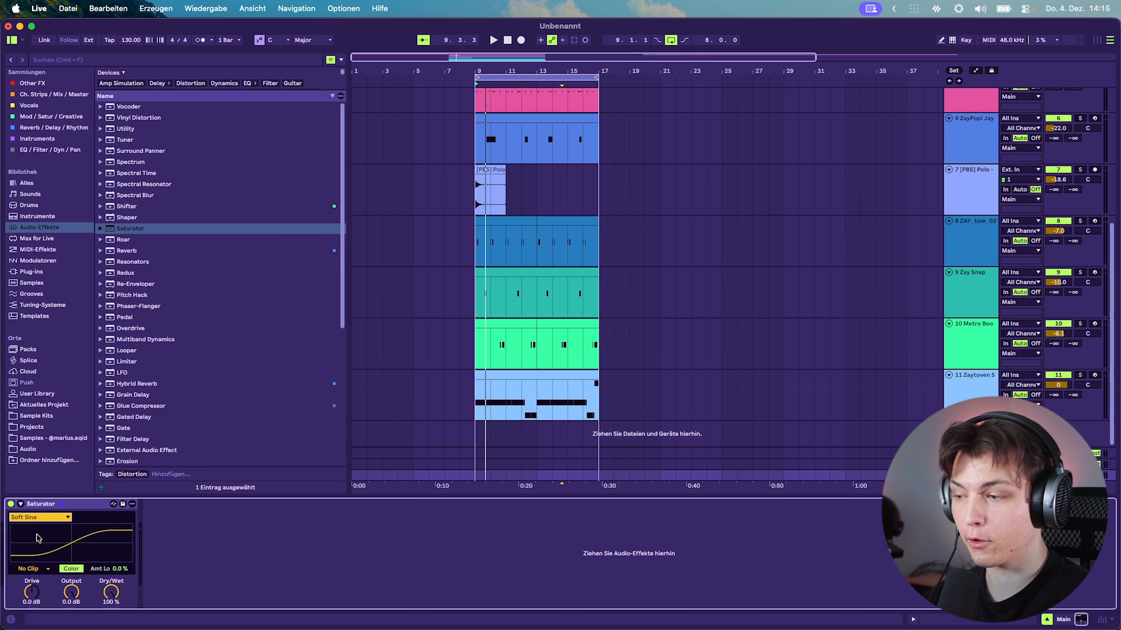
Set the main Saturator's drive to -1.1 dB and the Zaytoven Short 808 track's volume to -1.1 dB during playback.
left_click(32, 597)
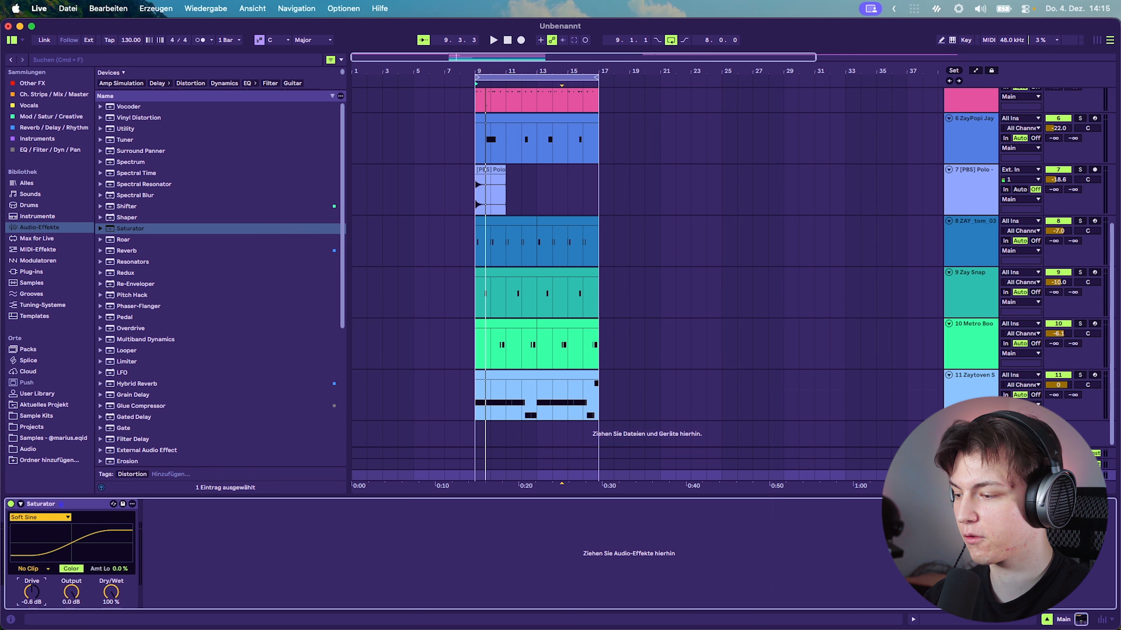
double_click(36, 587)
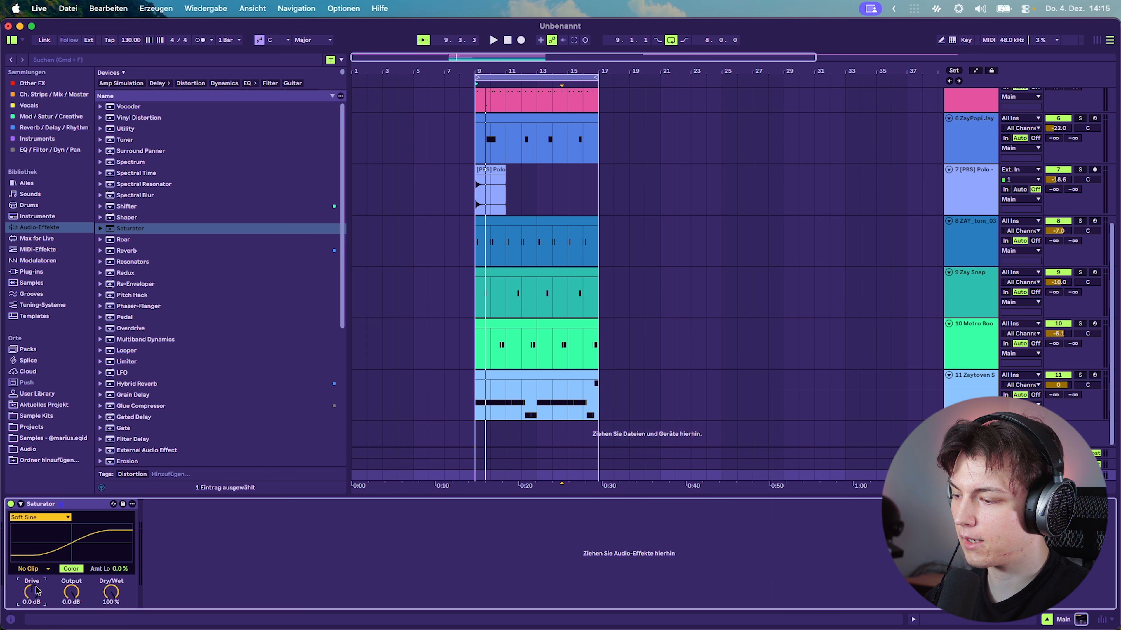
key("space")
left_click_drag(28, 598, 28, 602)
left_click(1056, 383)
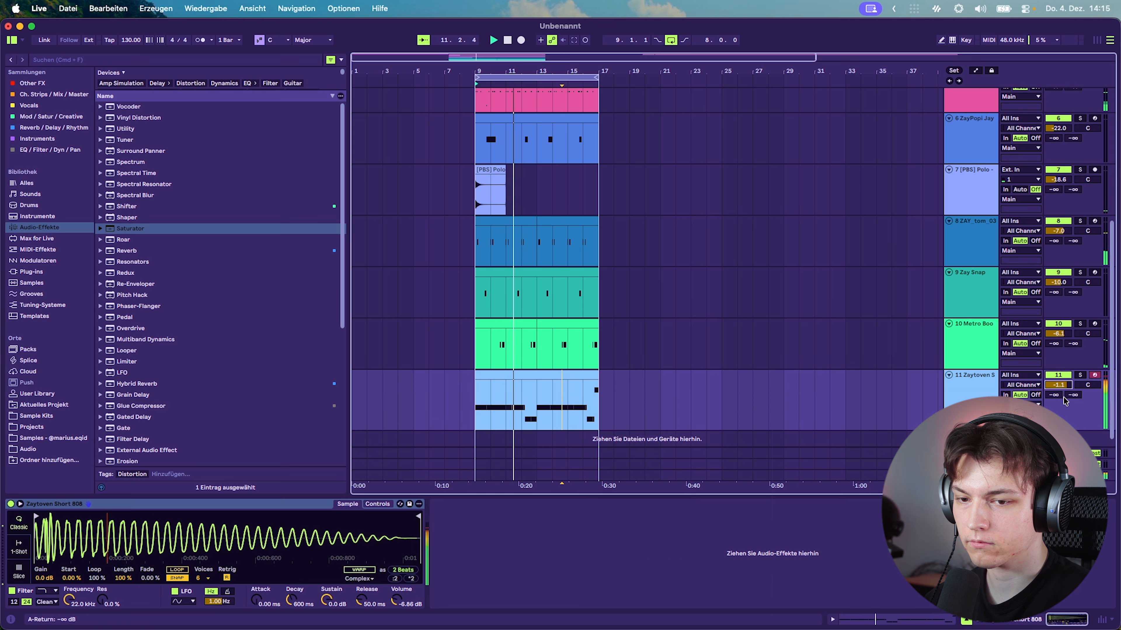
Switch the clipping mode of the main track's Saturator to Soft Clip.
left_click(971, 476)
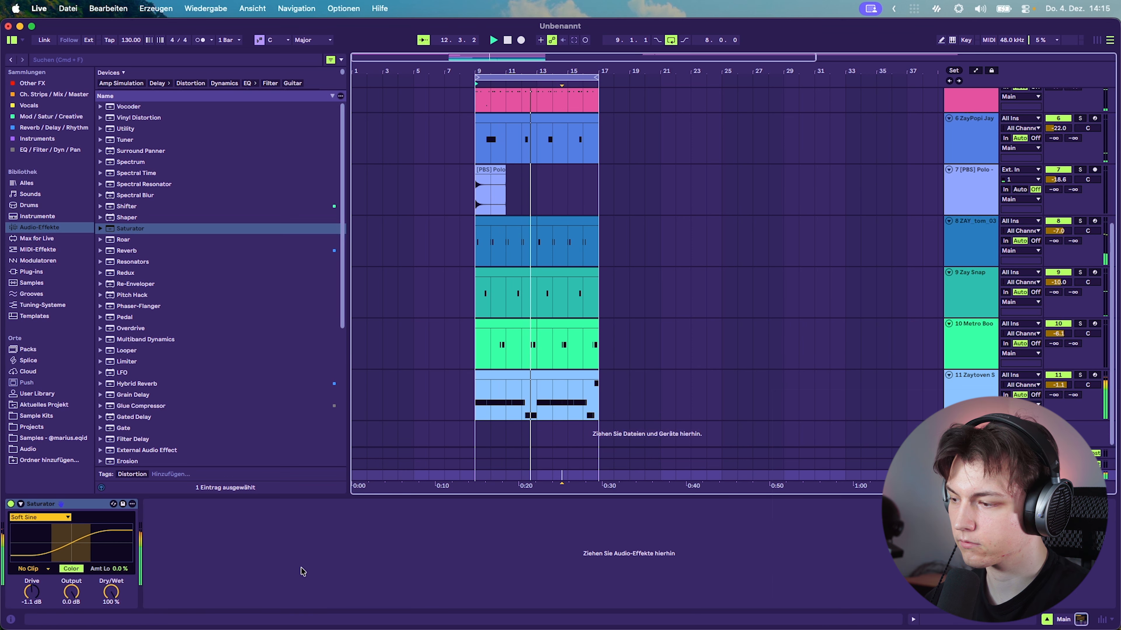
left_click(36, 569)
left_click(15, 576)
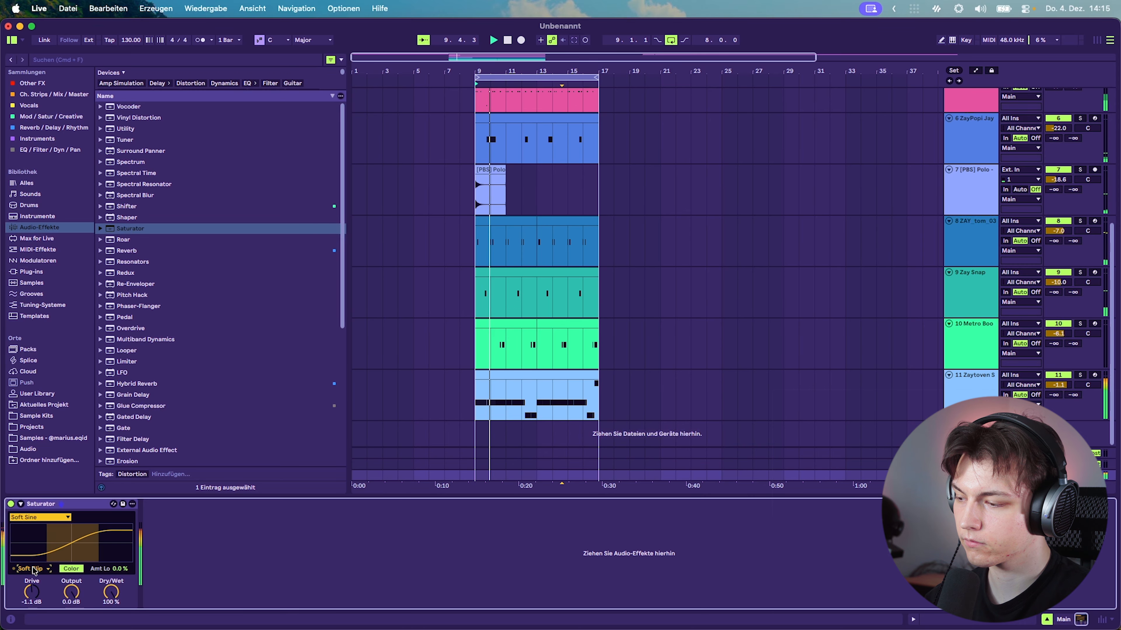
Audition ZAY_kick_03.wav and ZAY_kick_01.wav from the Kicks folder of the Zaytoven drumkit.
scroll(1060, 155, "up", 5)
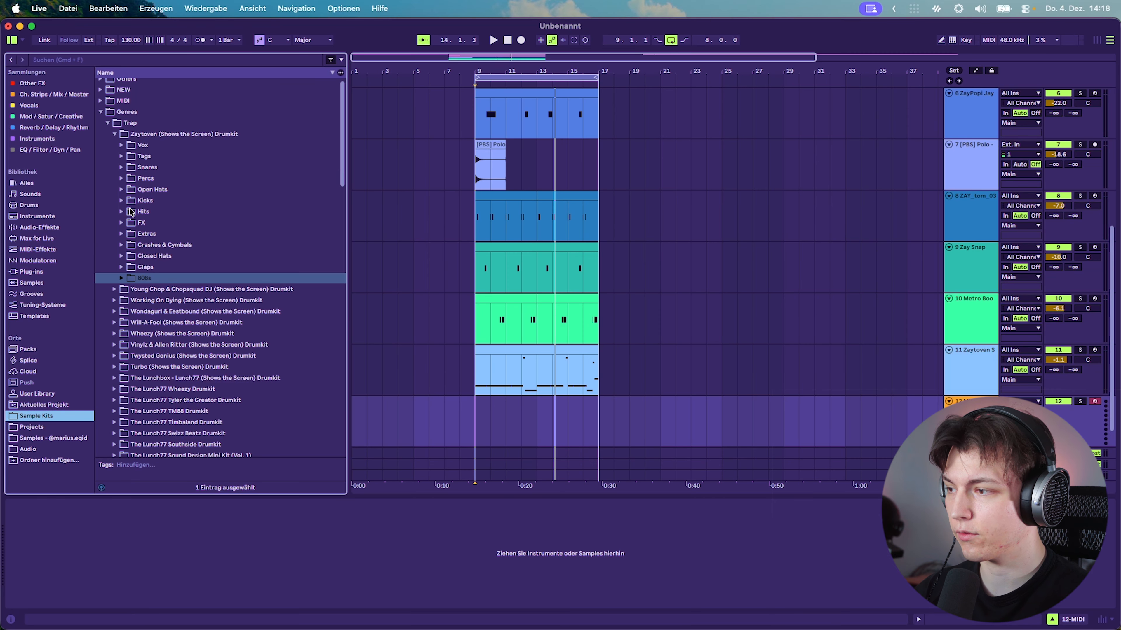
left_click(130, 204)
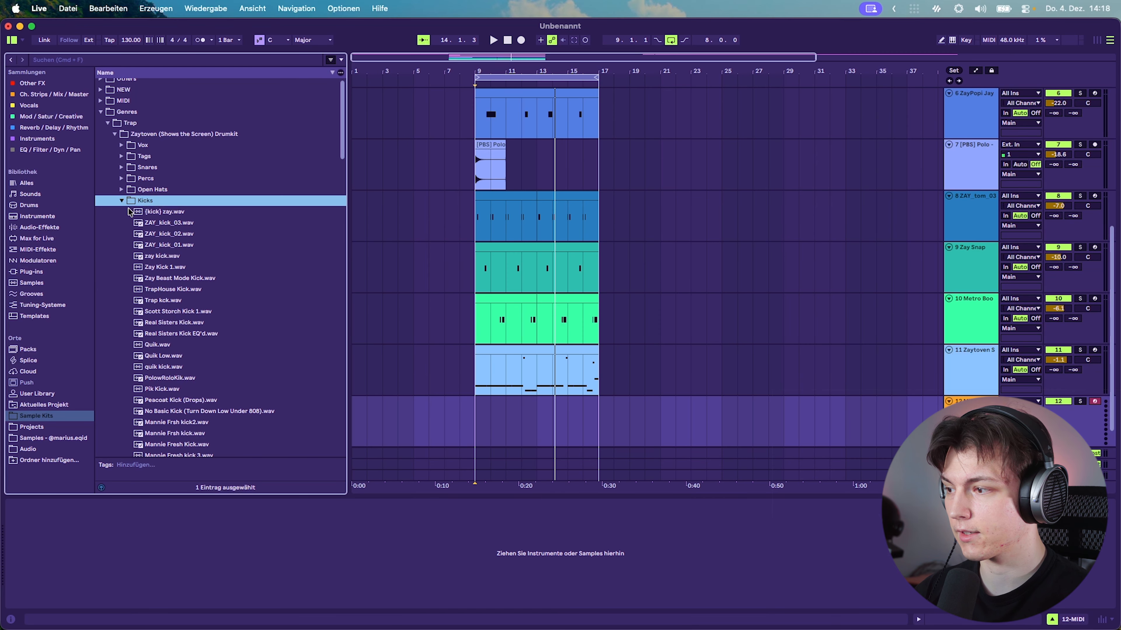
left_click(182, 223)
left_click(184, 243)
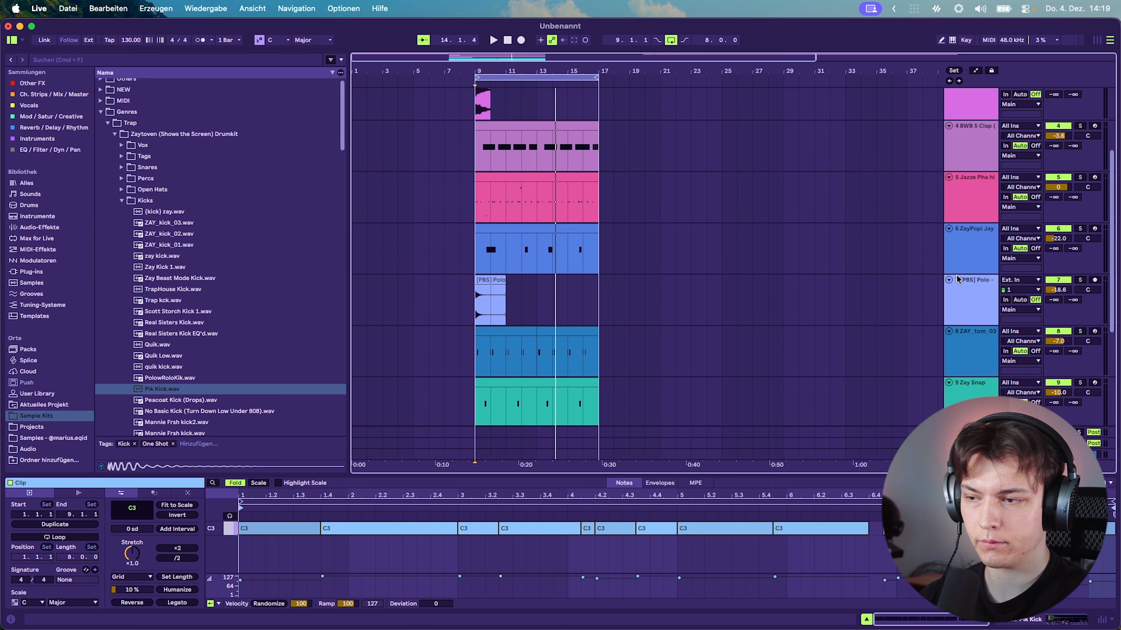
Group the drum tracks from the Jazze Pha hi-hats downward into one group track.
left_click(970, 208, "shift")
right_click(970, 206)
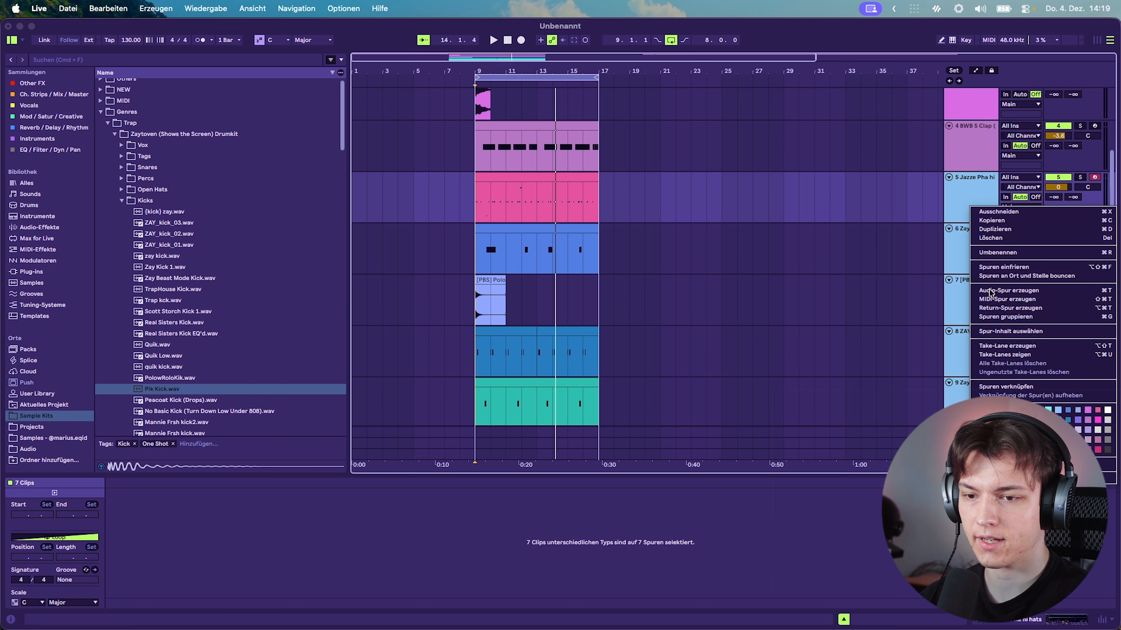
left_click(1013, 317)
left_click(945, 193)
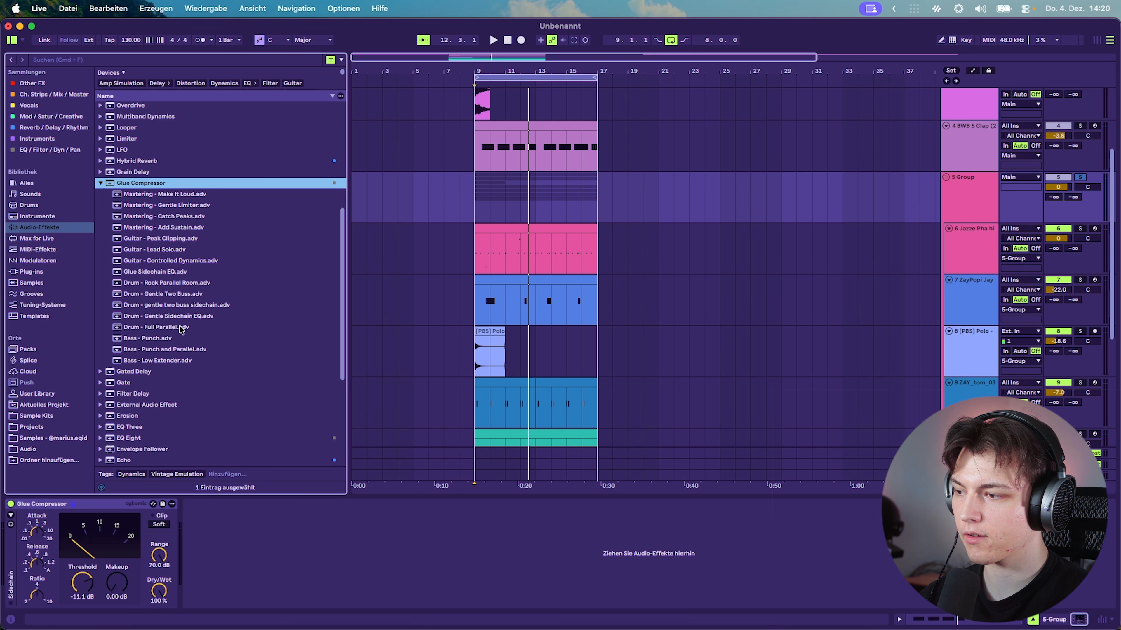
Replace the drum group's plain Glue Compressor with the Drum - Full Parallel preset and toggle playback.
double_click(181, 327)
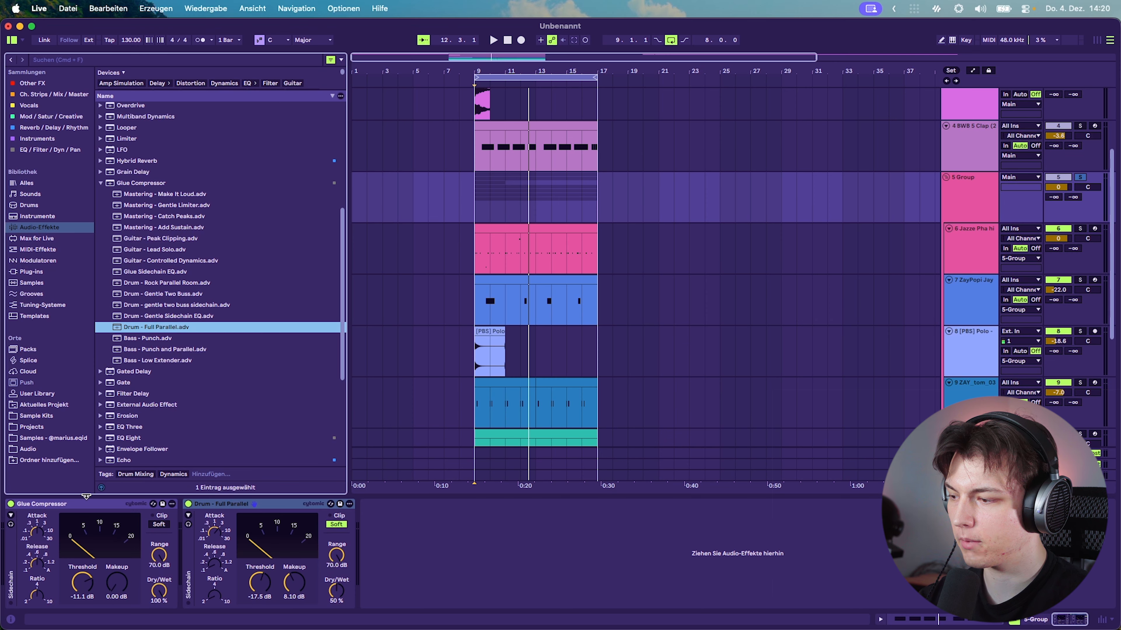
left_click(86, 503)
key("Delete")
key("space")
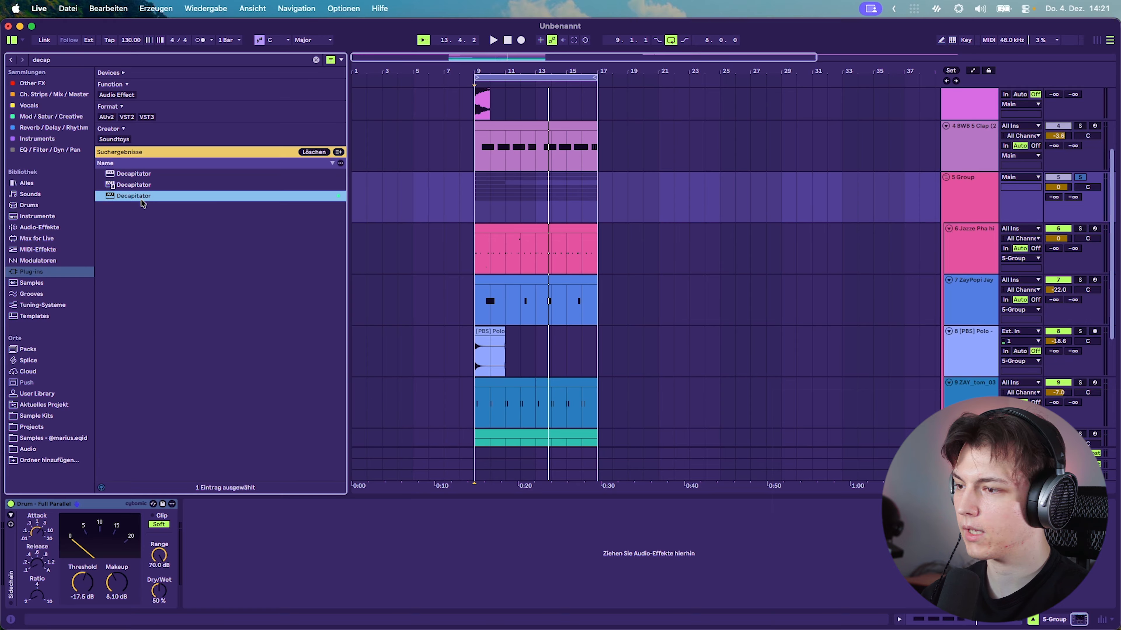
Add Decapitator with the DrumFattener 1 preset after the compressor on the drum group and reposition its window.
left_click_drag(142, 202, 354, 566)
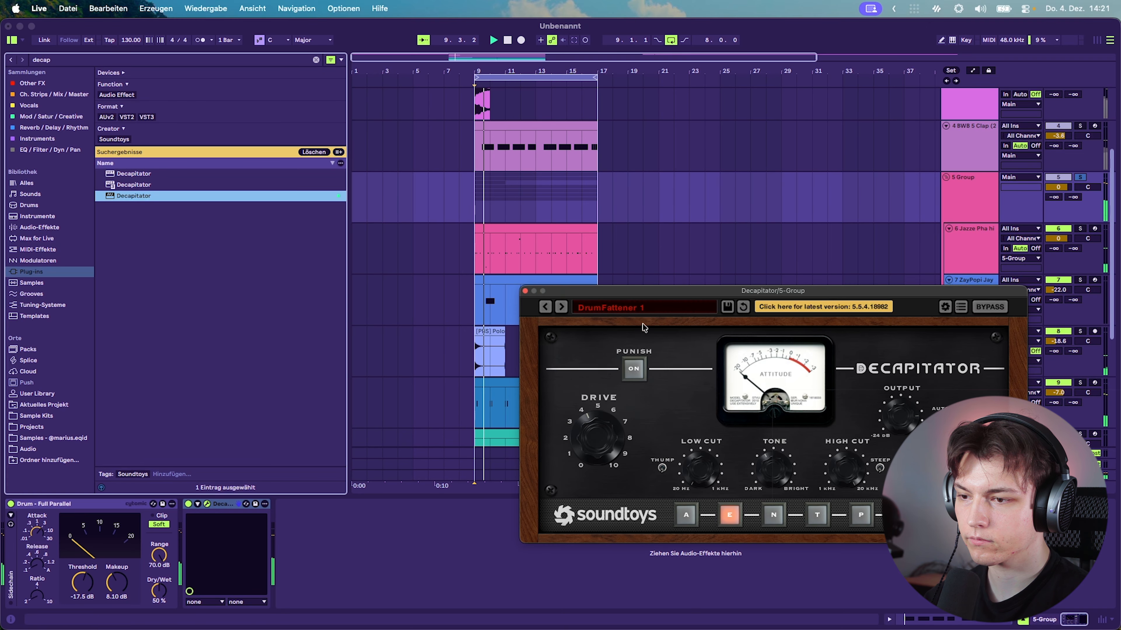
left_click_drag(684, 290, 486, 174)
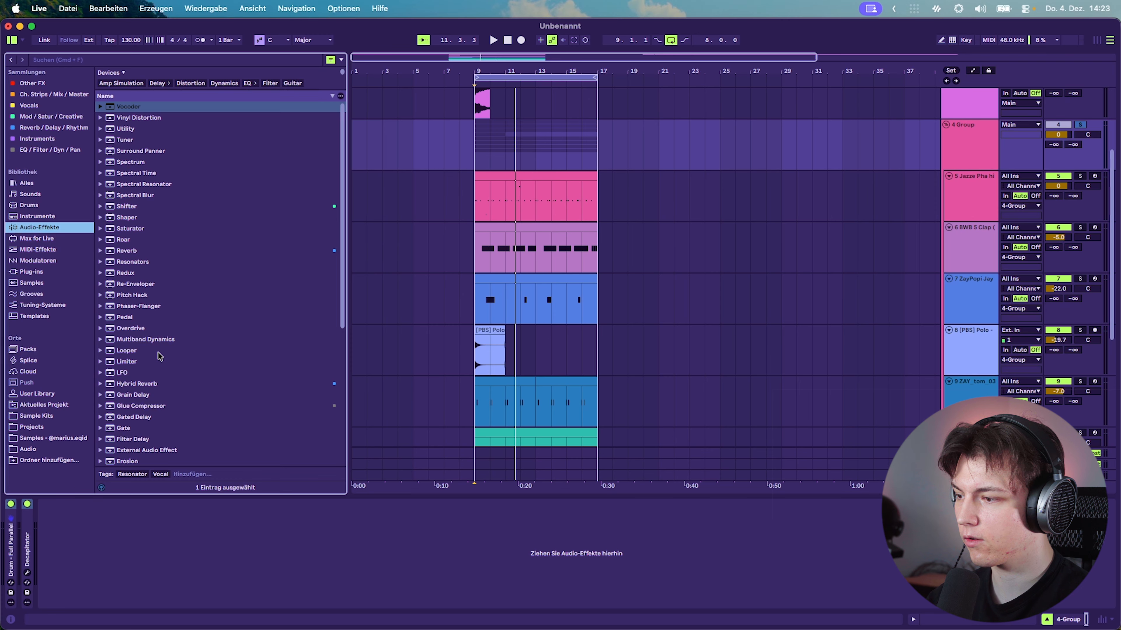
Add Drum Buss after Decapitator on the drum group and adjust its transients while auditioning.
scroll(160, 356, "down", 5)
left_click_drag(138, 304, 57, 524)
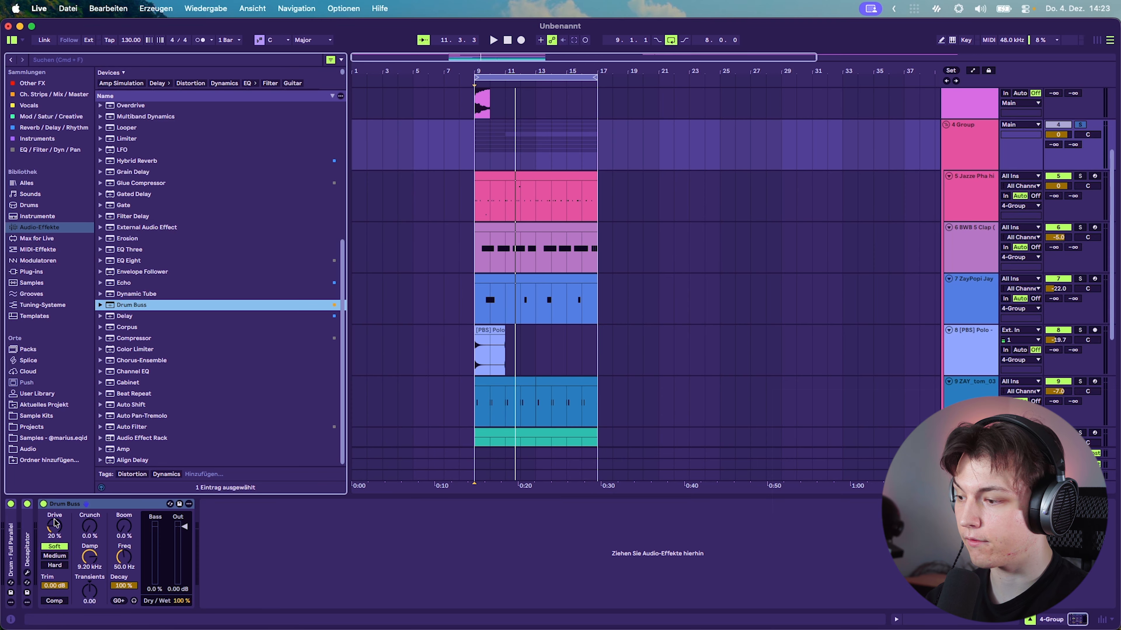
key("space")
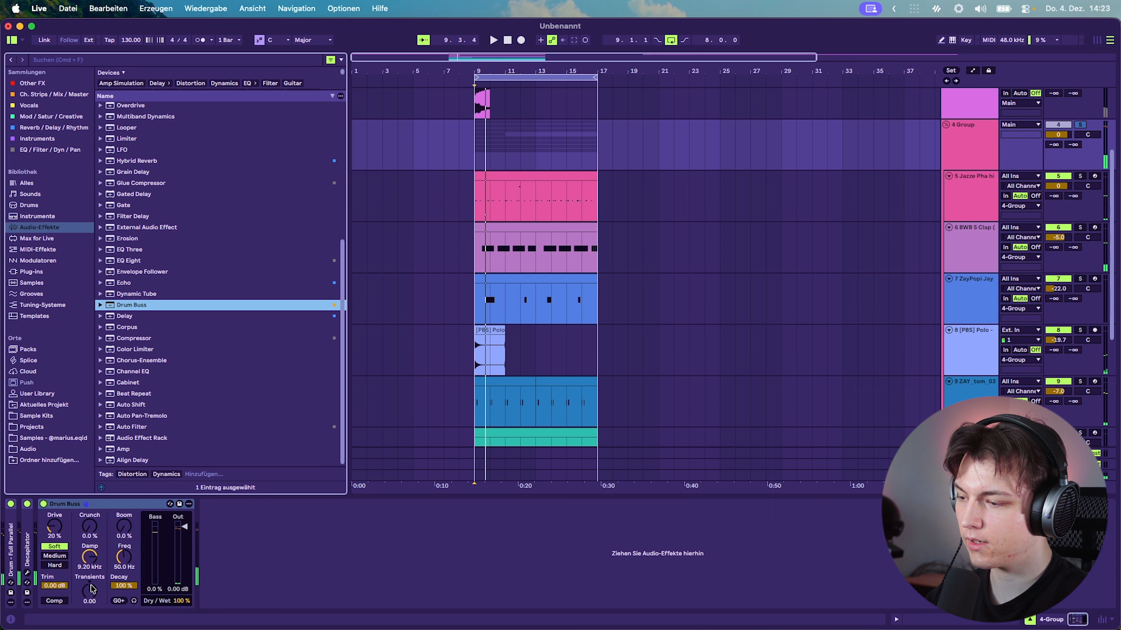
left_click_drag(91, 600, 92, 594)
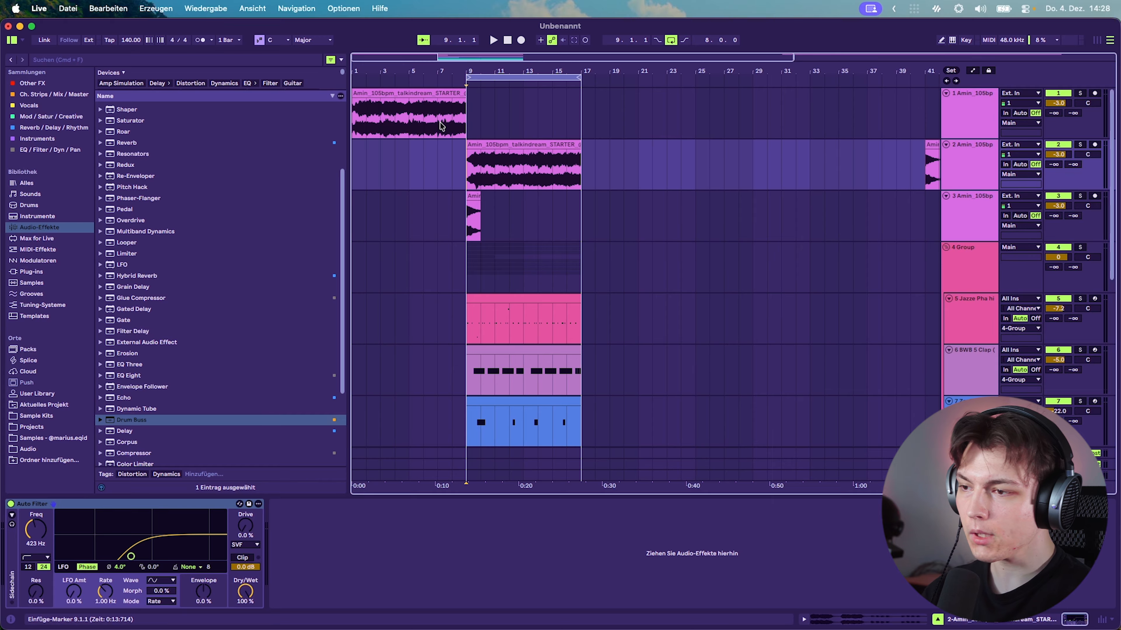
left_click(458, 161)
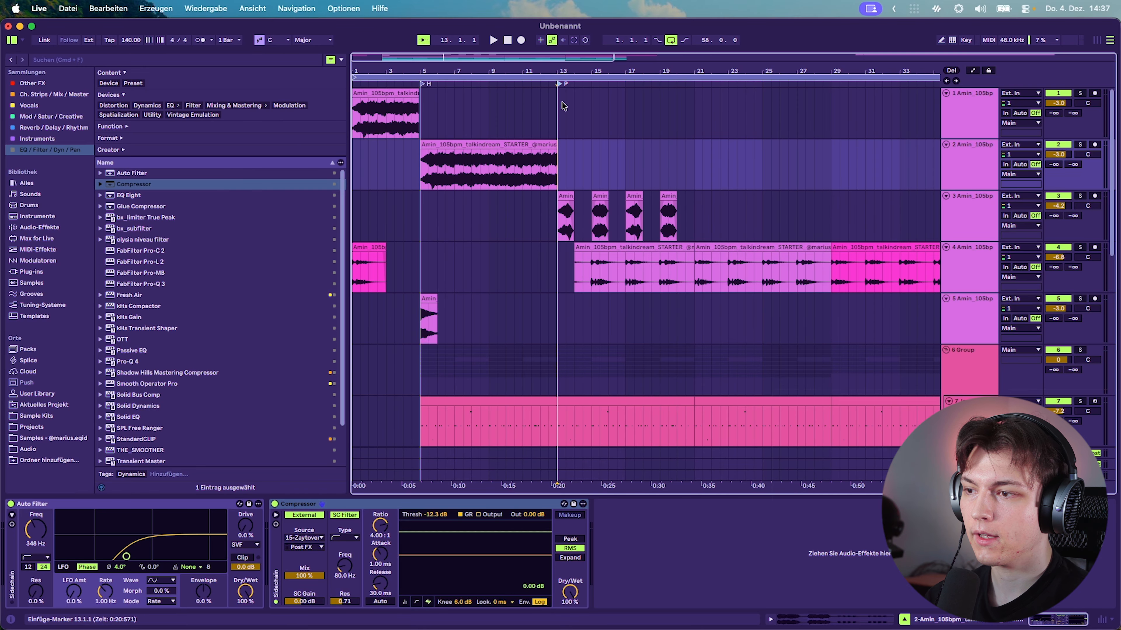
scroll(564, 106, "down", 5)
scroll(563, 106, "down", 2)
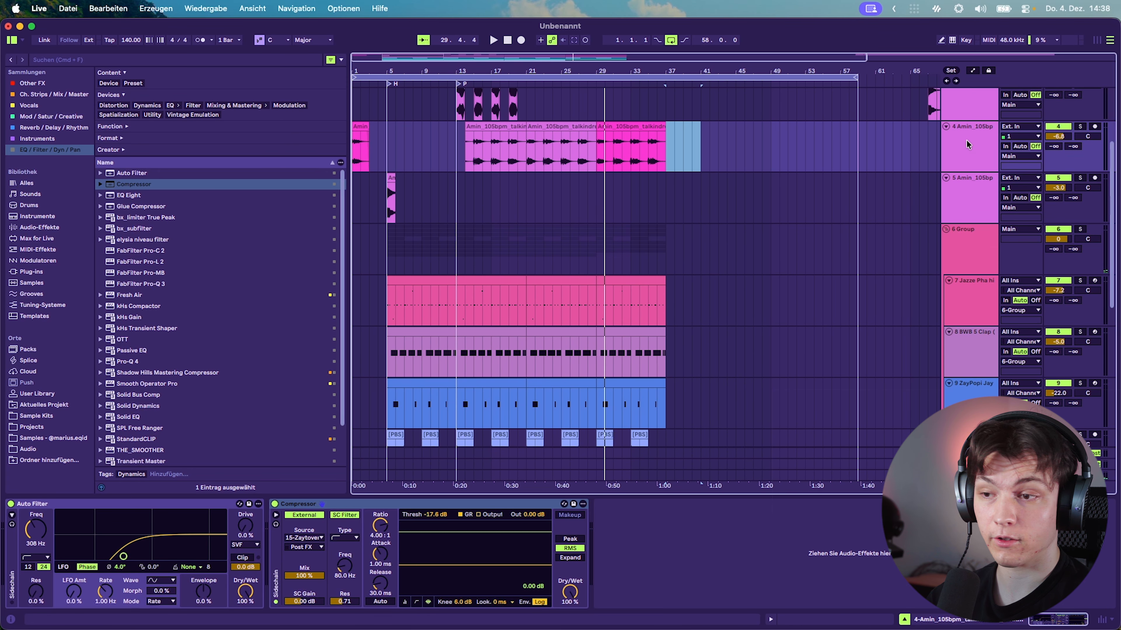
Insert a MIDI track between the melody tracks and the drum group and load Omnisphere onto it.
left_click(966, 144)
scroll(956, 284, "up", 5)
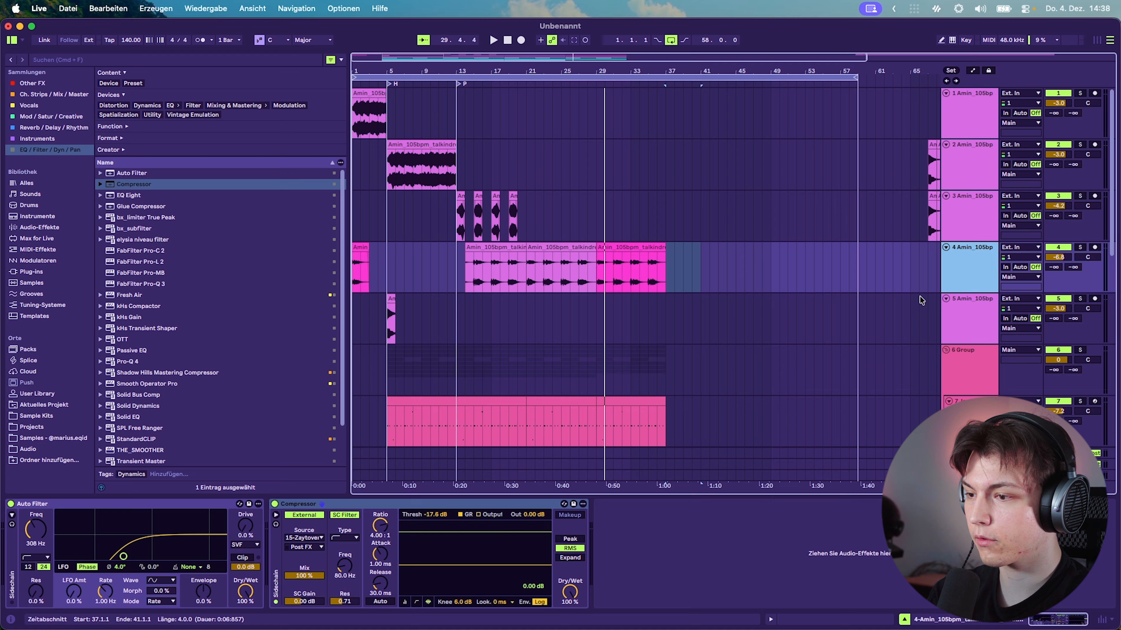
key("super+shift+t")
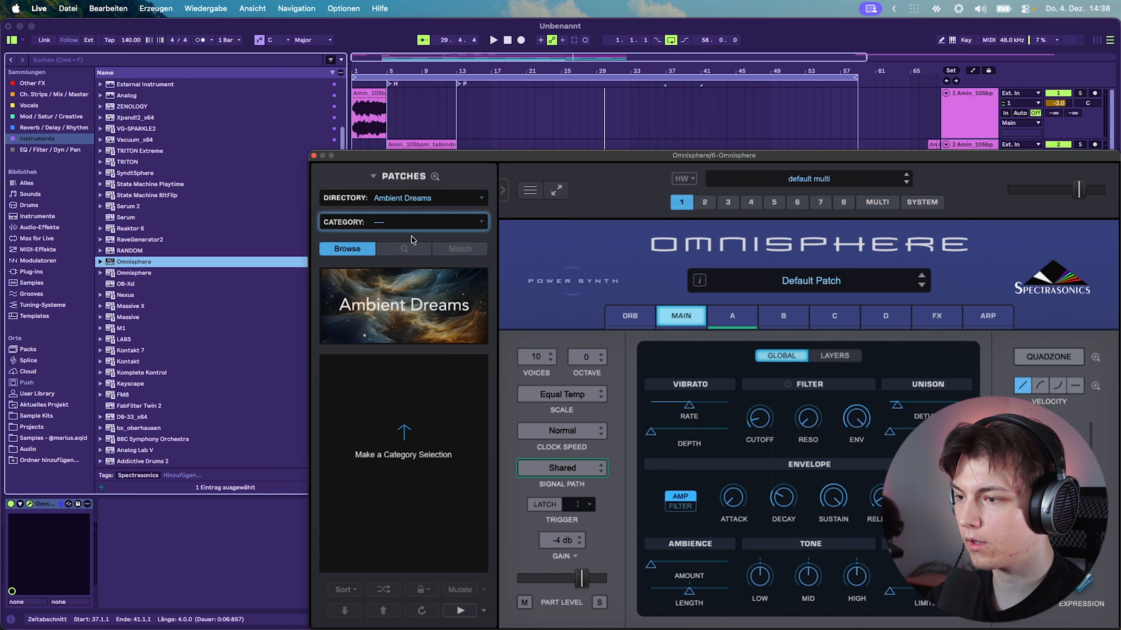
List all categories of the Ambient Dreams patches in Omnisphere and shuffle their order.
left_click(415, 222)
left_click(416, 222)
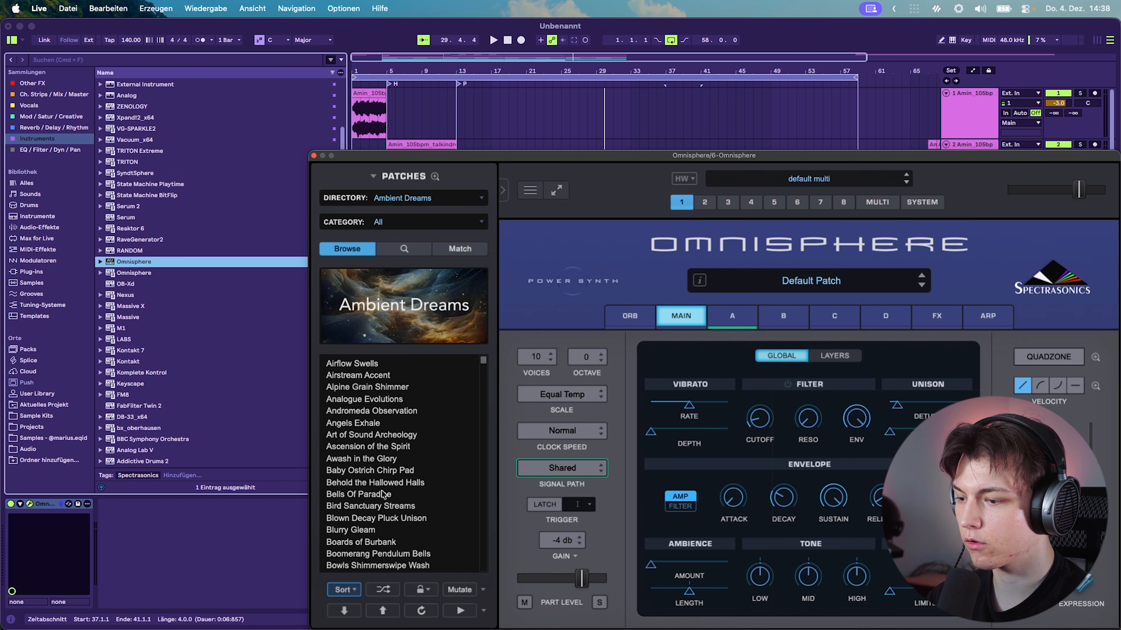
left_click(382, 593)
Trim the recorded Omnisphere clip to start at bar 13, close the instrument window and open the clip for editing.
left_click_drag(548, 357, 459, 358)
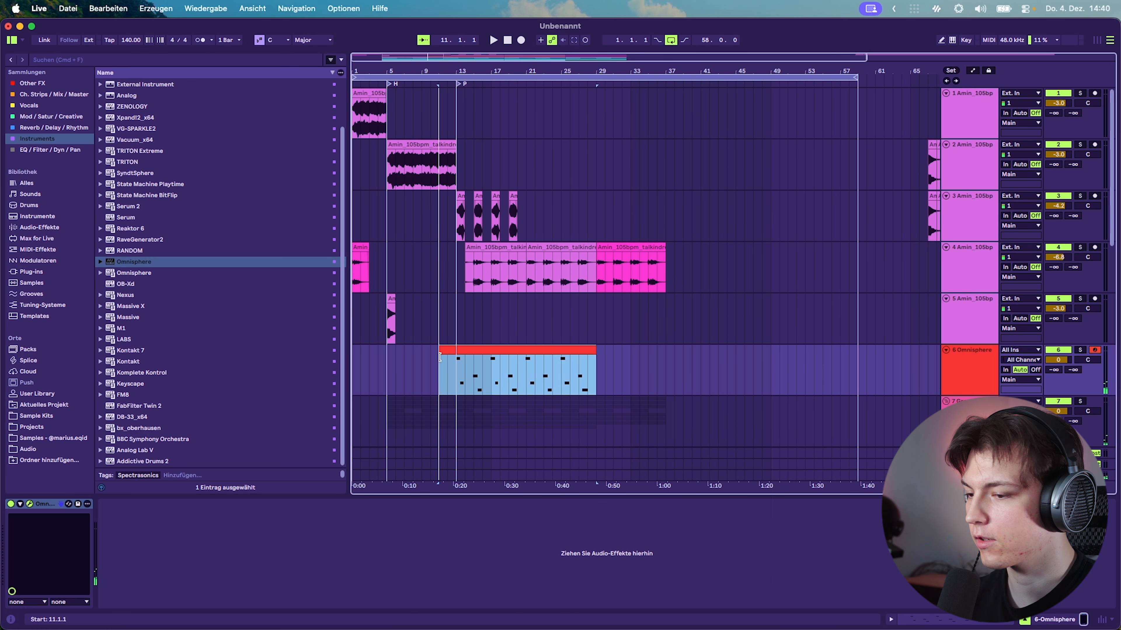
left_click_drag(0, 161, 661, 46)
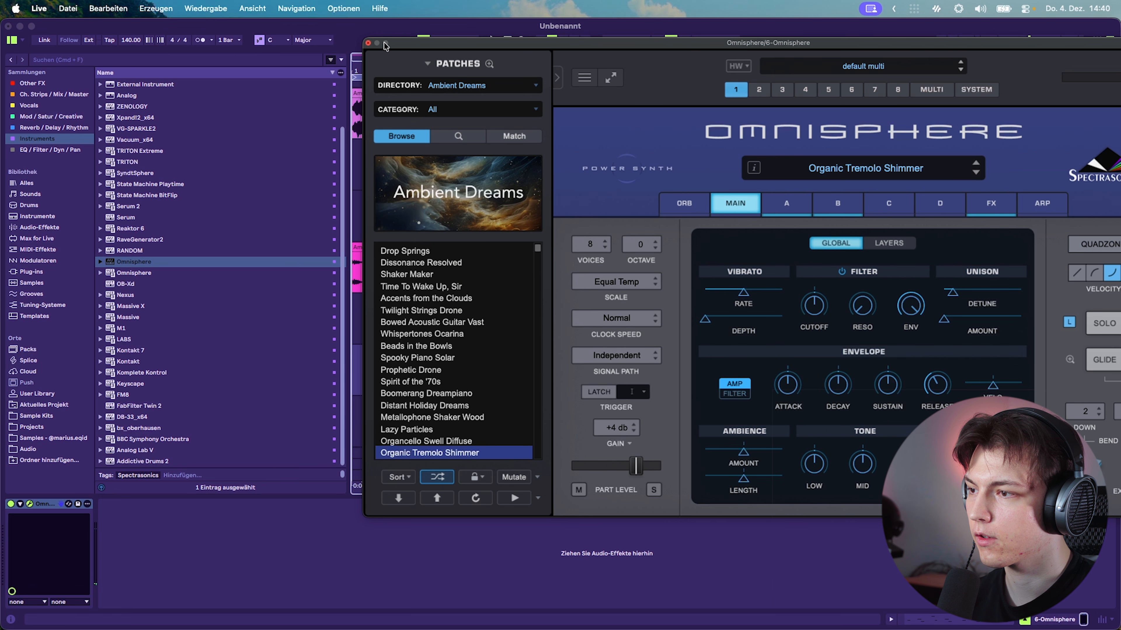
left_click(368, 42)
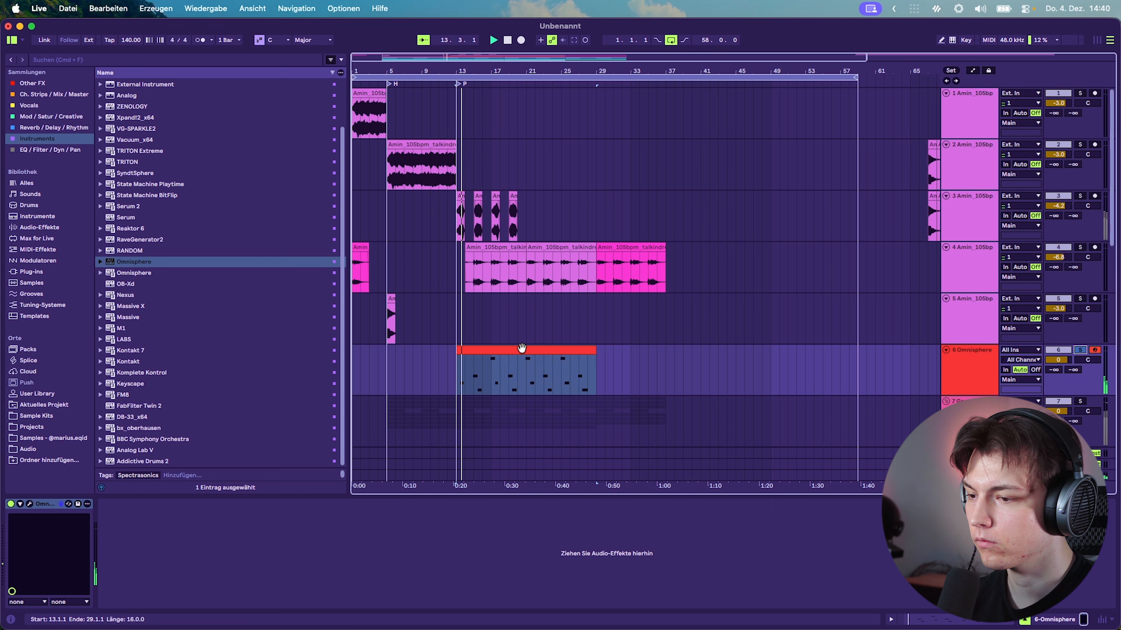
double_click(523, 350)
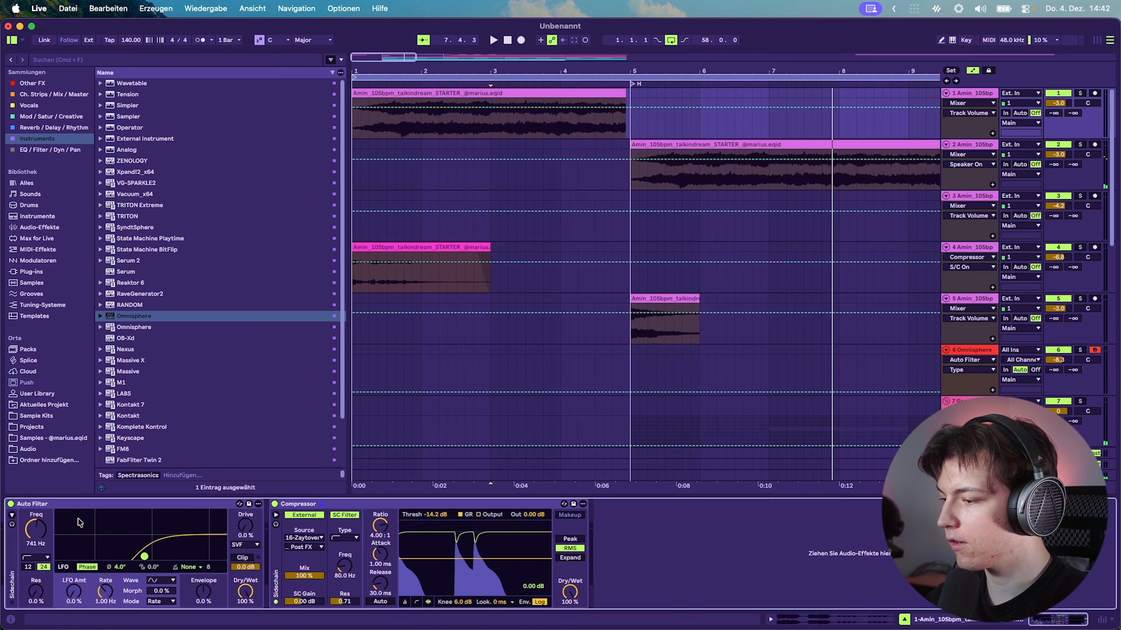
Set up Auto Filter frequency automation across the intro clip on the first melody track.
left_click(78, 522)
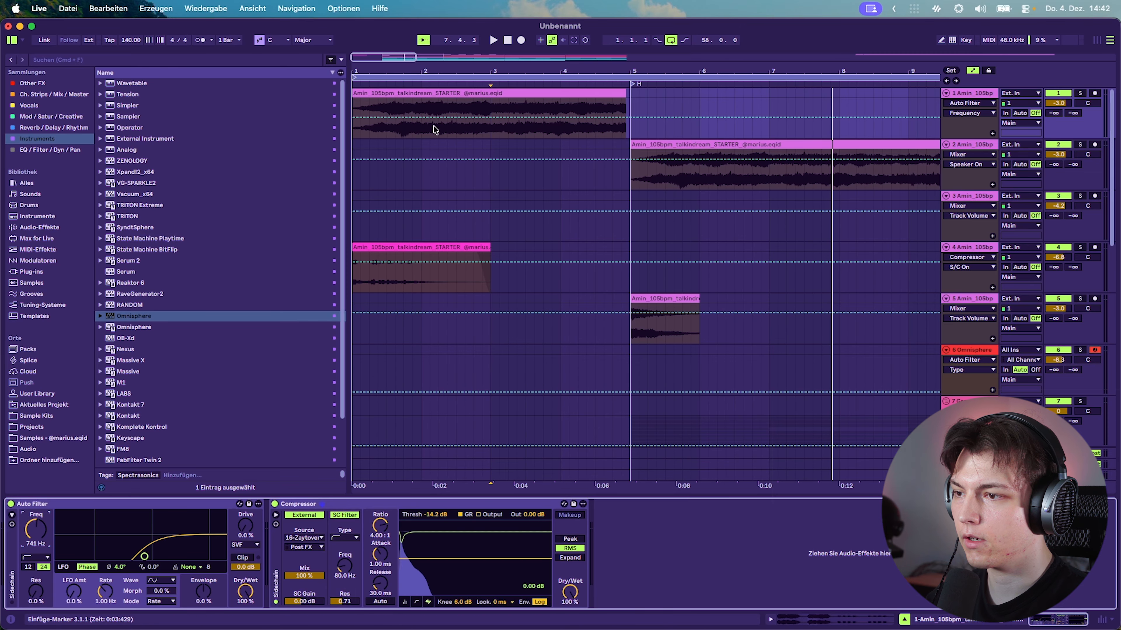
key("a")
left_click(365, 117)
left_click(595, 114)
key("a")
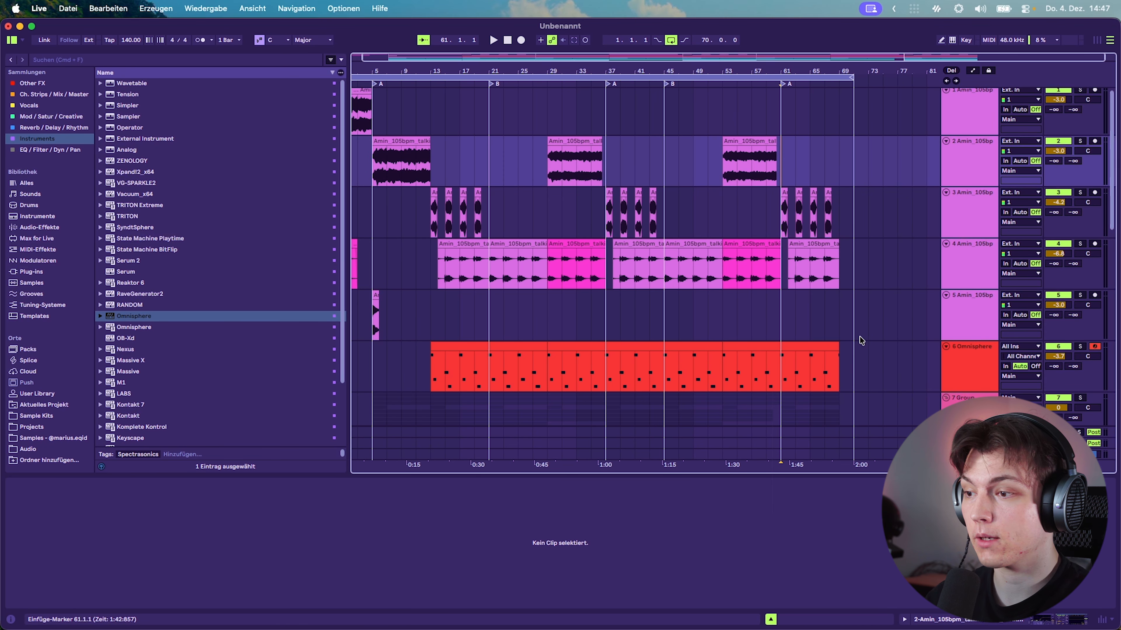
Load Ozone 12 onto the main track.
left_click(674, 258)
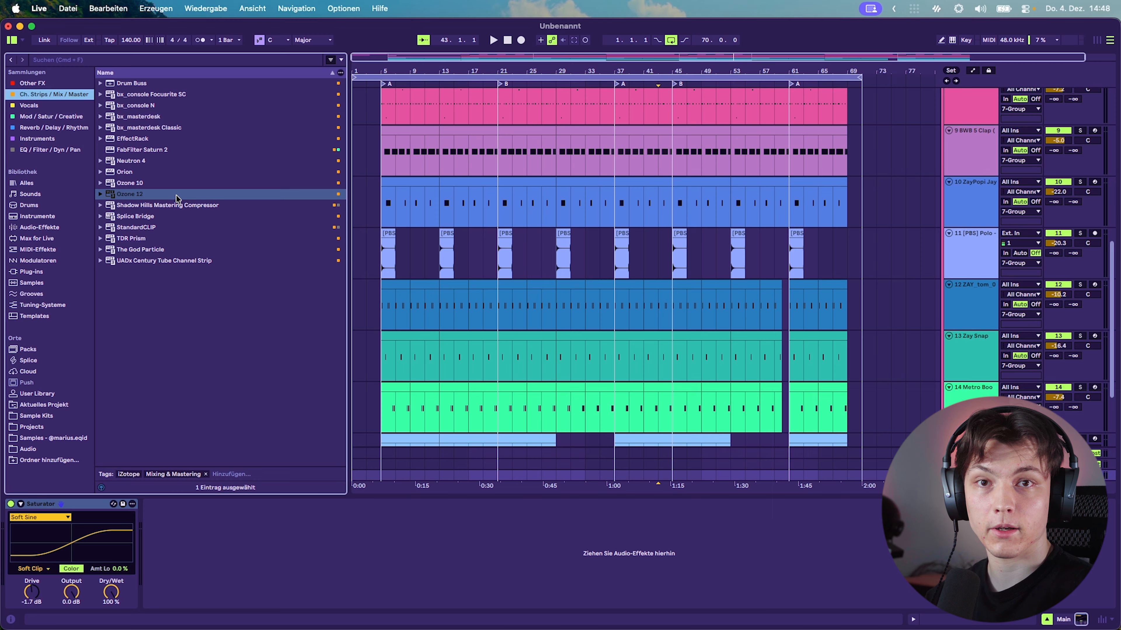
double_click(169, 194)
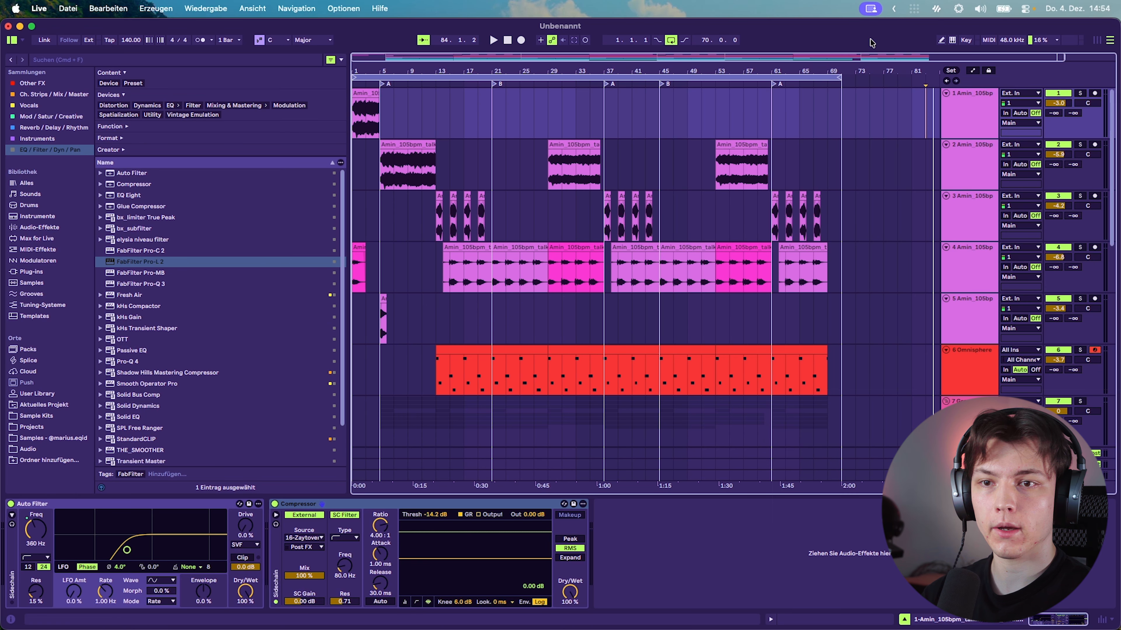
Examine the Auto Filter frequency automation on the second melody track from bar 5 onward through the following sections.
left_click(380, 127)
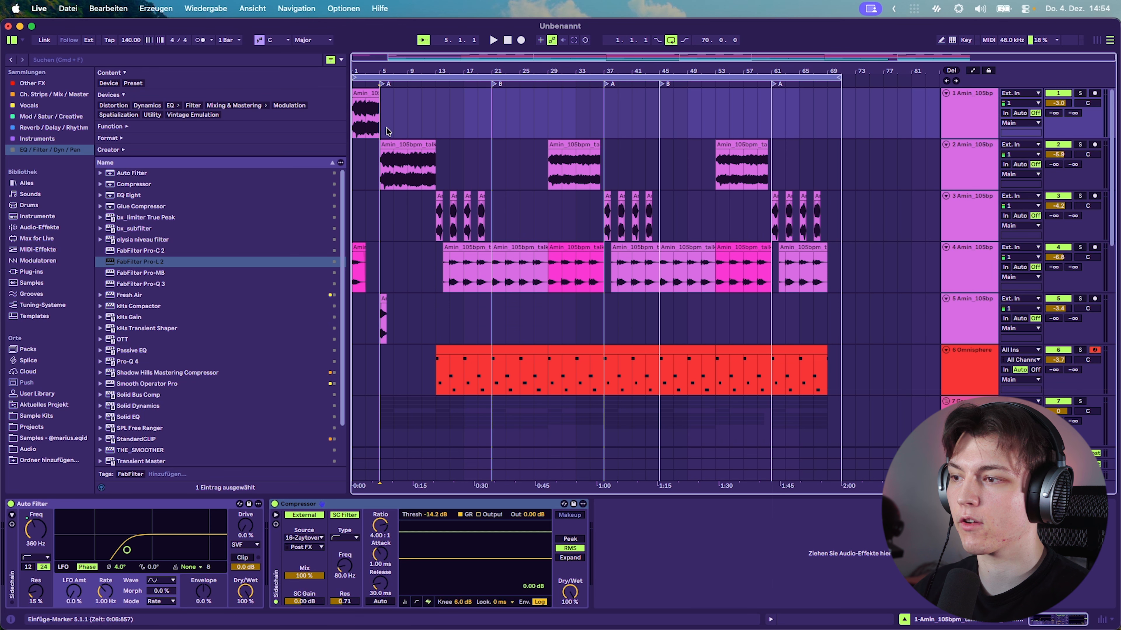
scroll(386, 127, "up", 3)
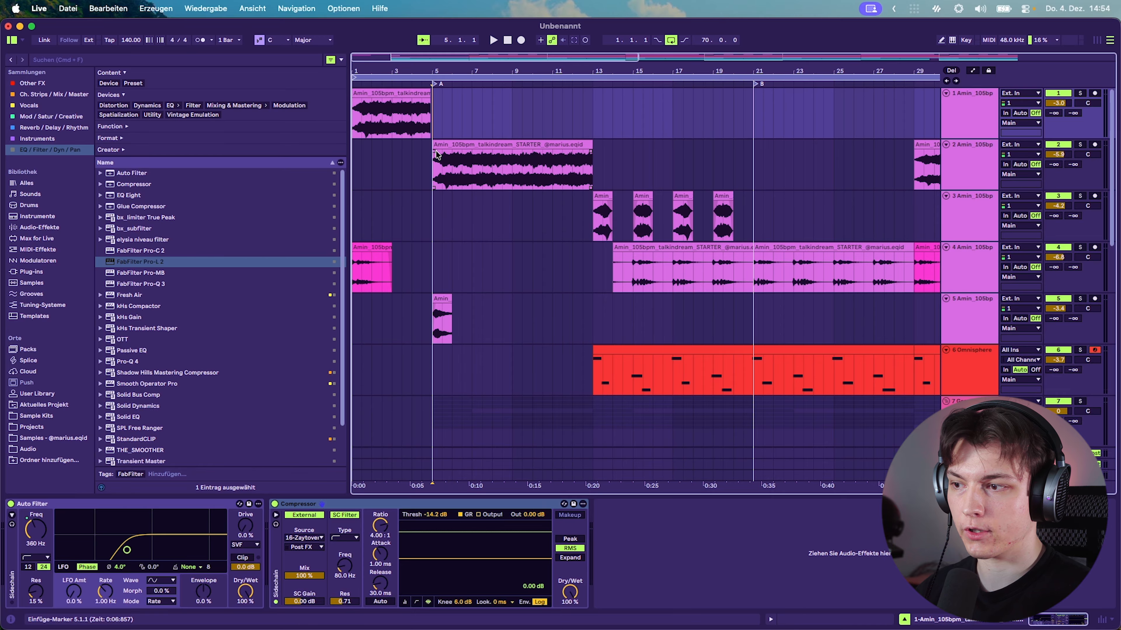
left_click(434, 158)
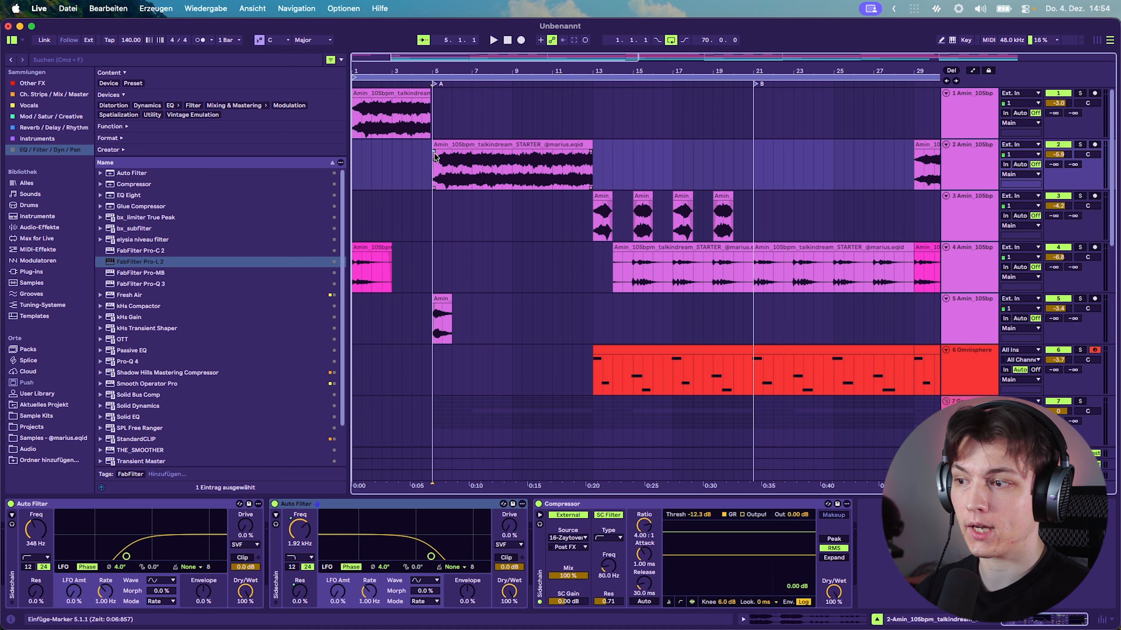
left_click(573, 170)
left_click(966, 475)
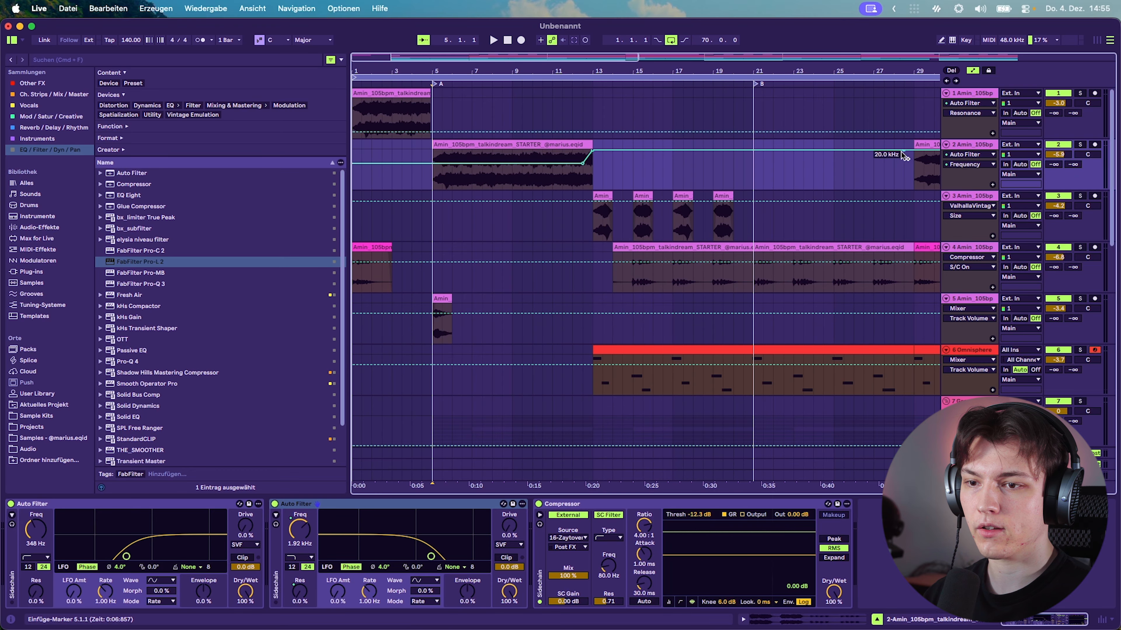
scroll(829, 169, "right", 5)
scroll(828, 169, "right", 3)
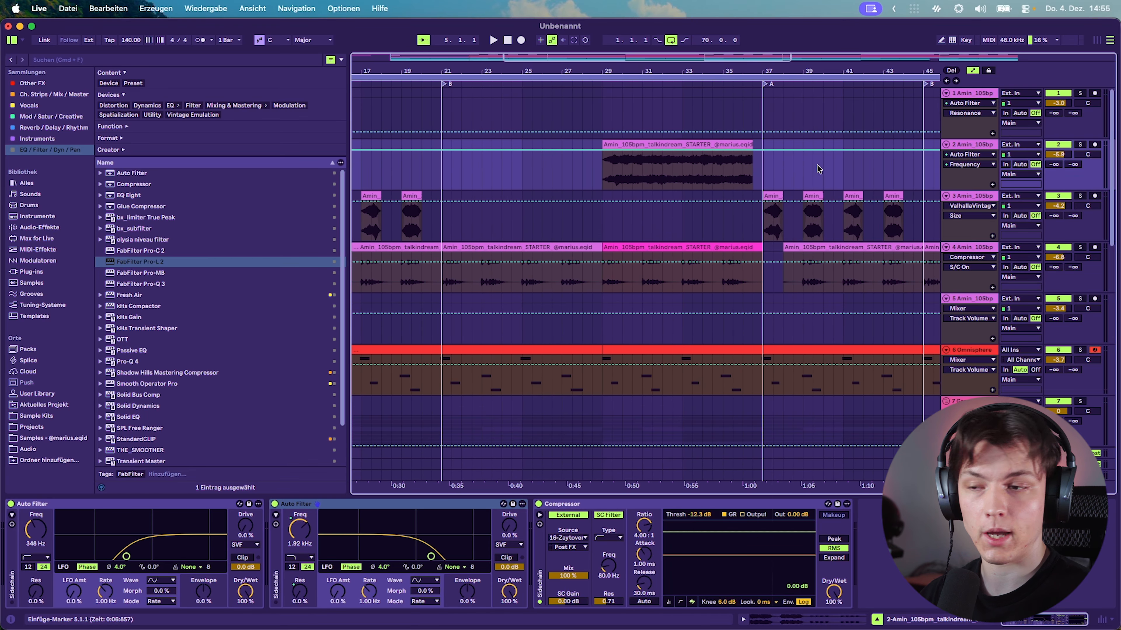